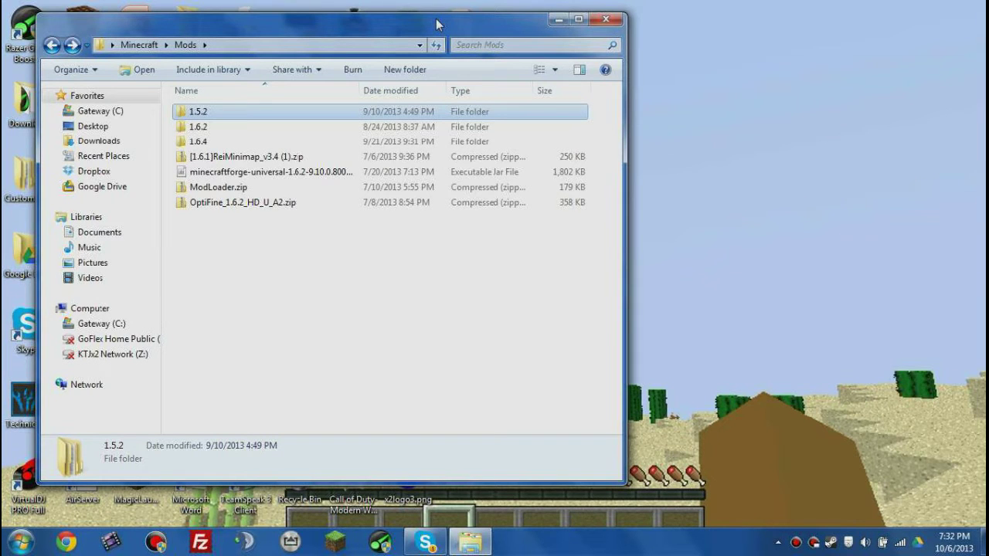
click(255, 282)
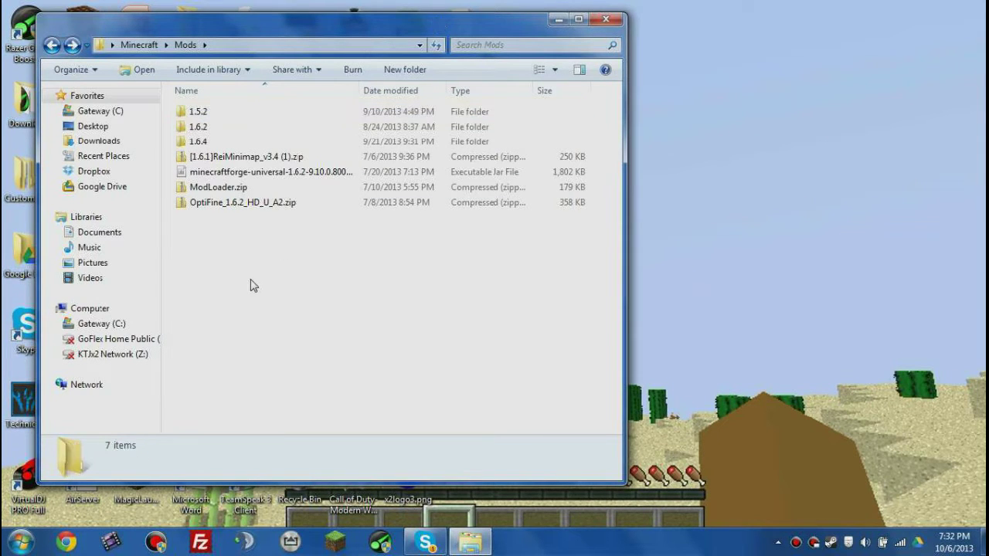
click(800, 240)
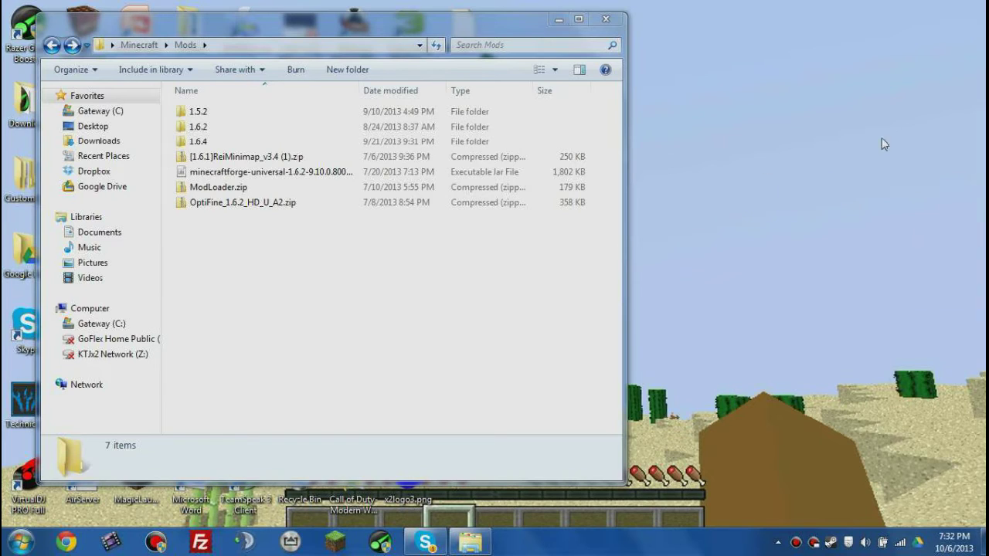
drag(839, 167, 795, 68)
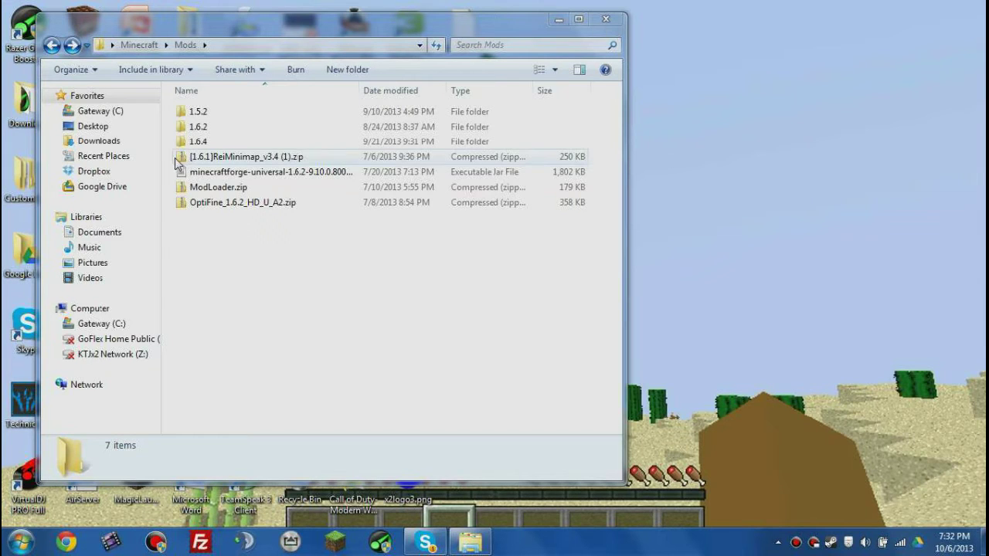
Open the 1.5.2 mods folder, with its window moved clear of the desktop icons, and select OptiFine_1.5.2_HD_D5.zip.
double_click(236, 115)
click(227, 111)
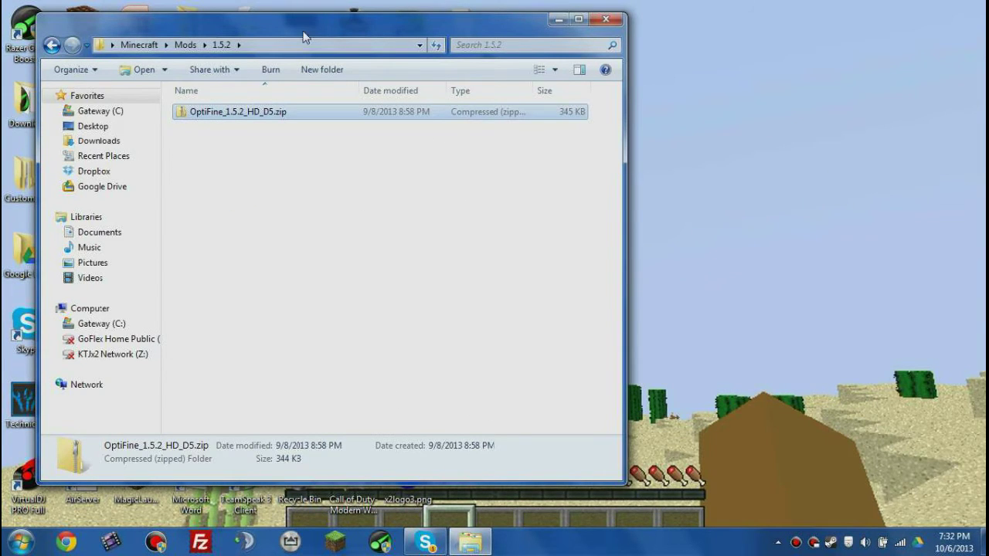
drag(334, 15, 368, 1)
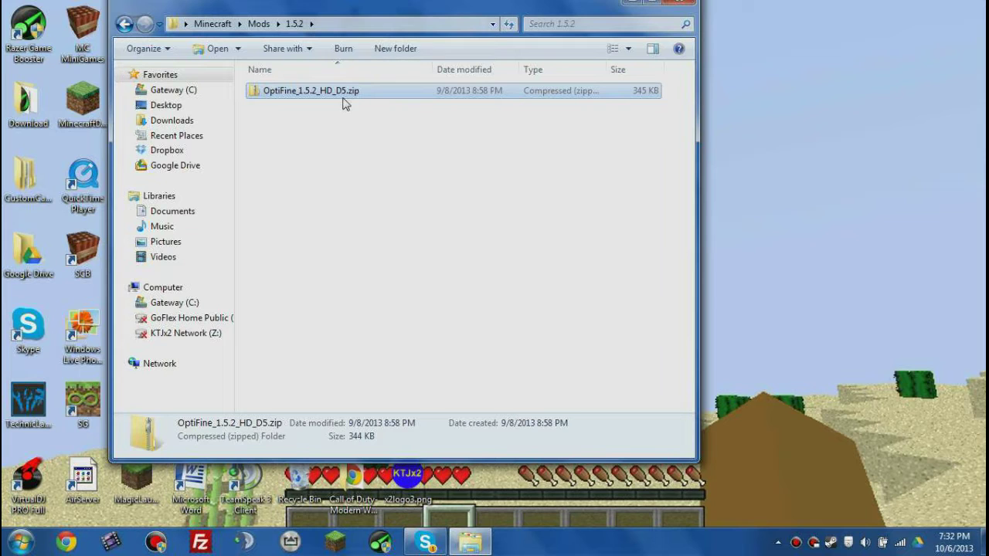
click(124, 24)
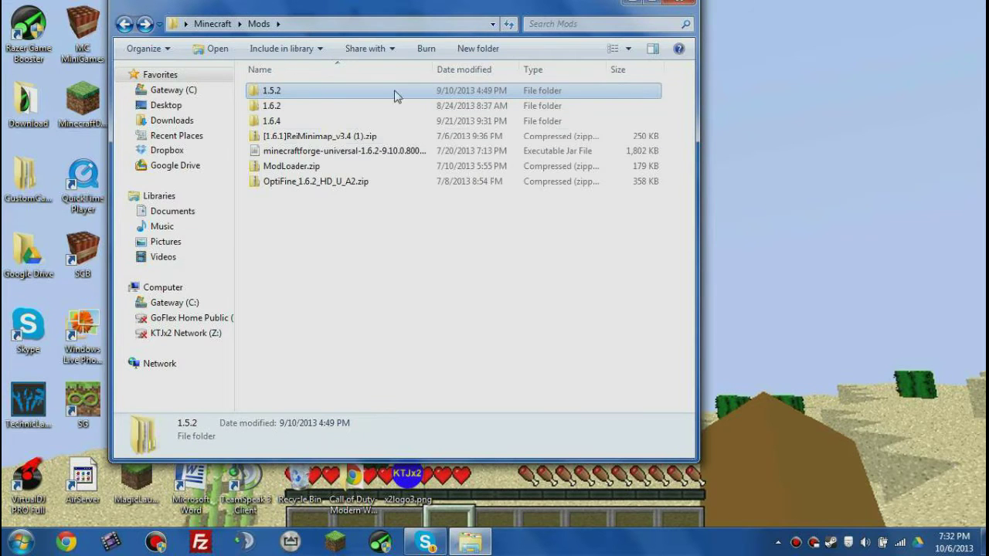
double_click(280, 97)
drag(316, 7, 598, 27)
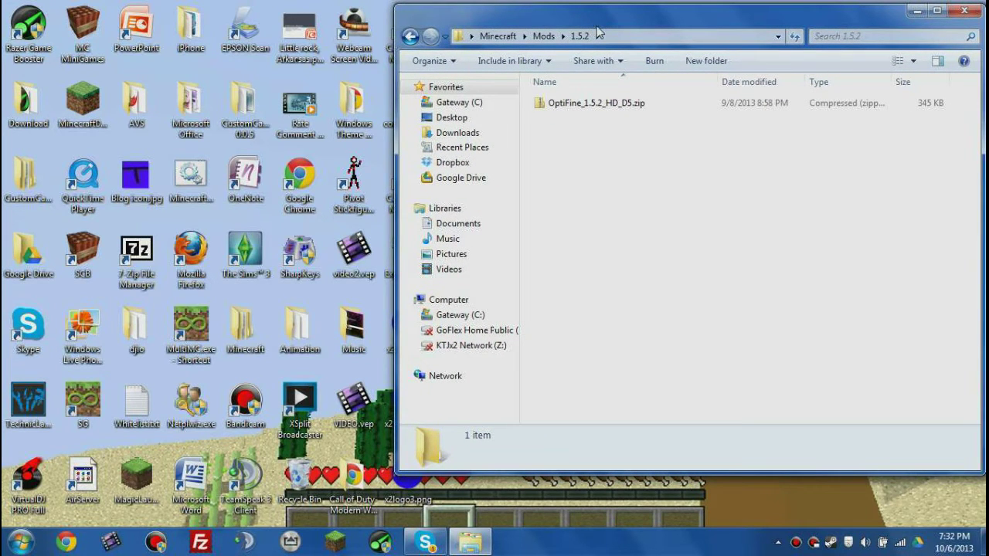
drag(599, 31, 599, 31)
click(19, 541)
click(519, 417)
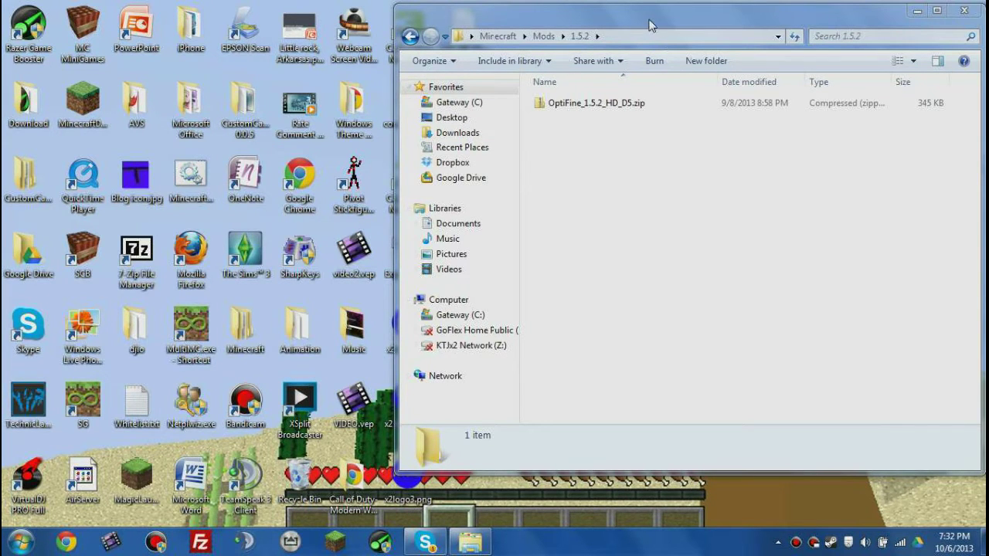
click(629, 108)
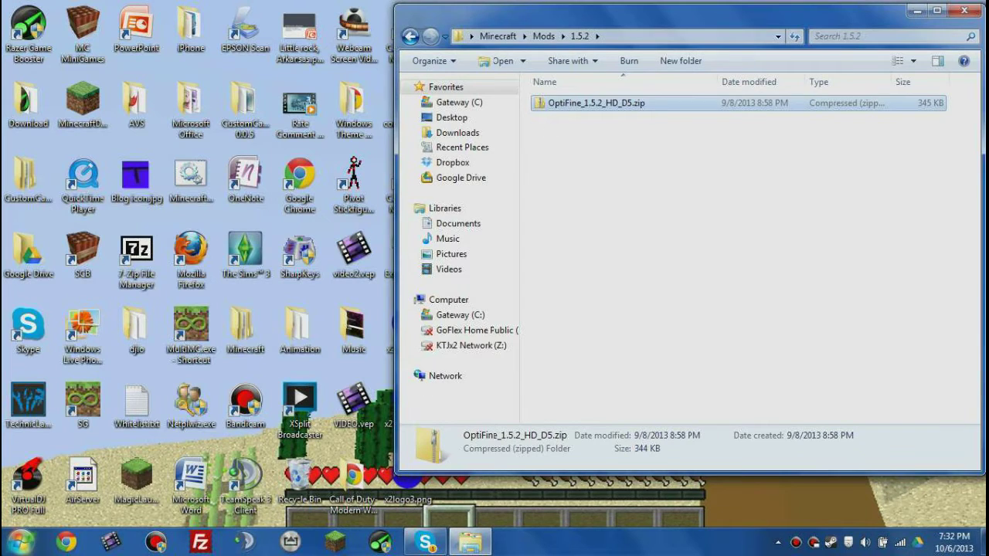
Open the Roaming application data folder by running %appdata% from the Run dialog.
click(19, 541)
text(run)
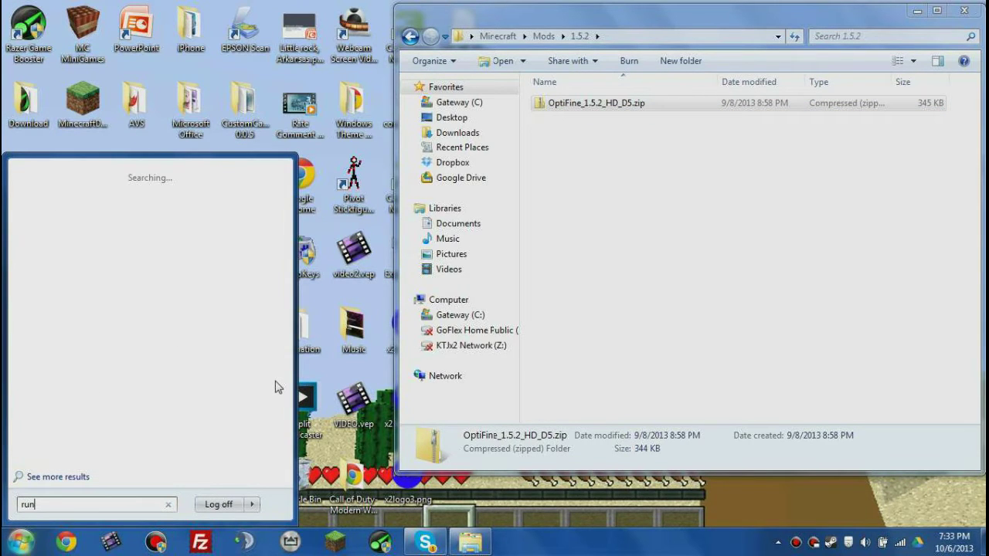
key(Return)
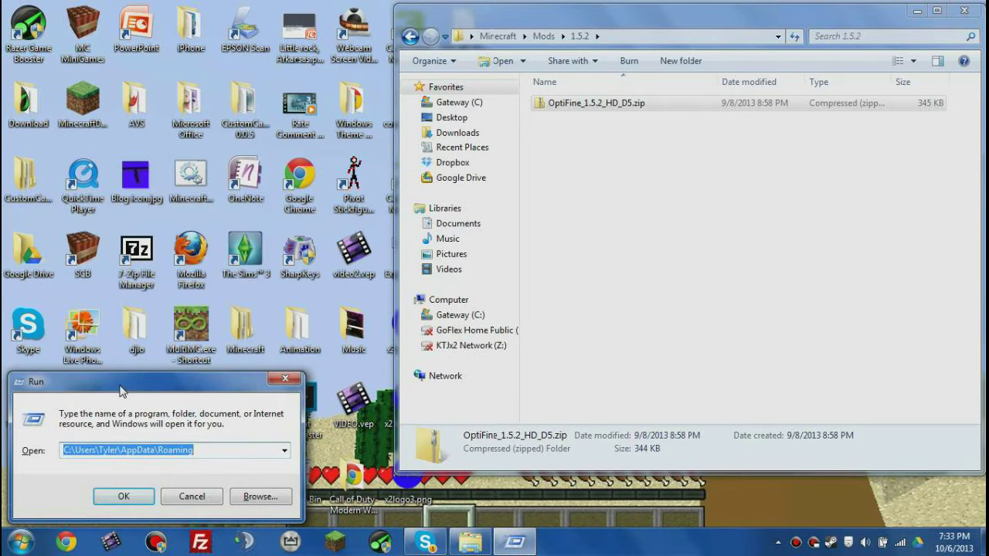
drag(120, 390, 149, 350)
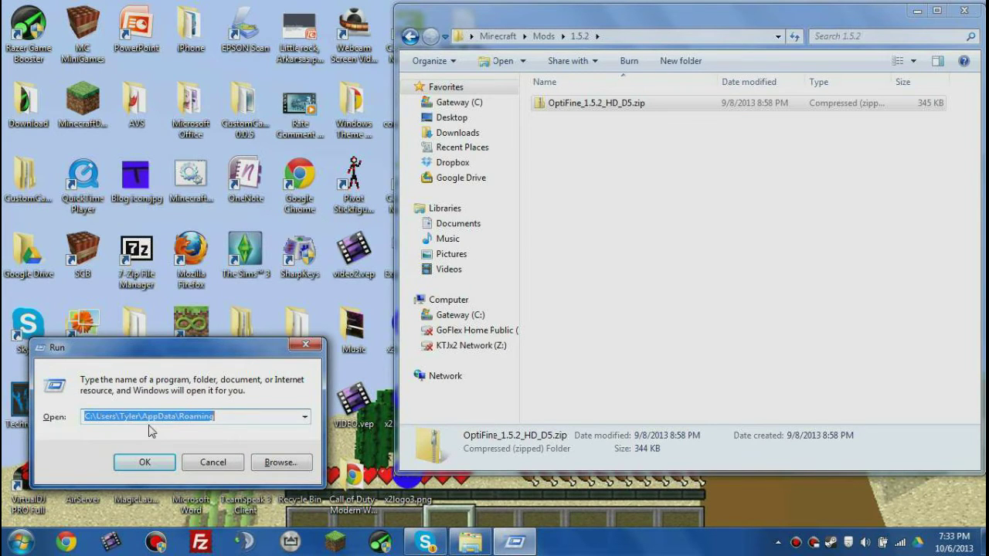
text(%a)
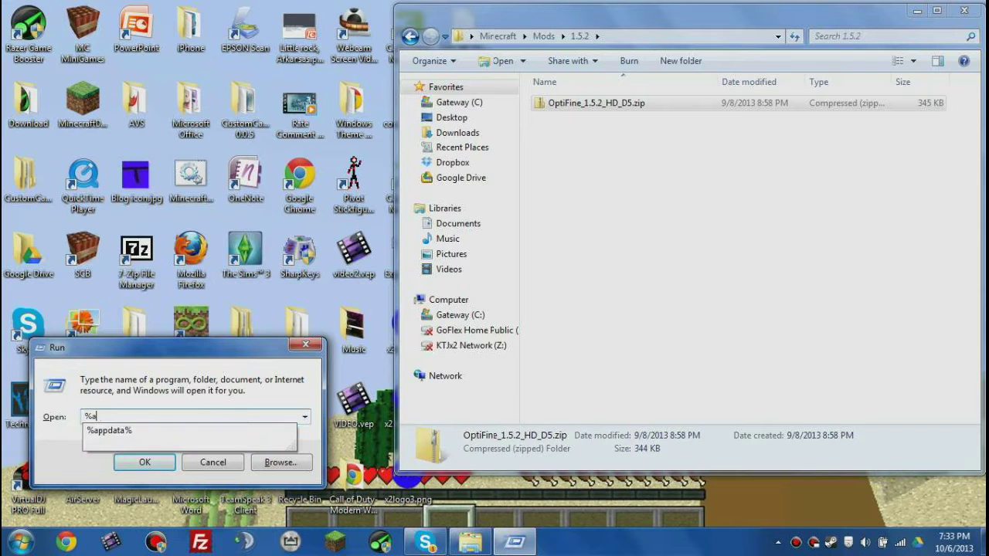
text(ppdata)
click(150, 431)
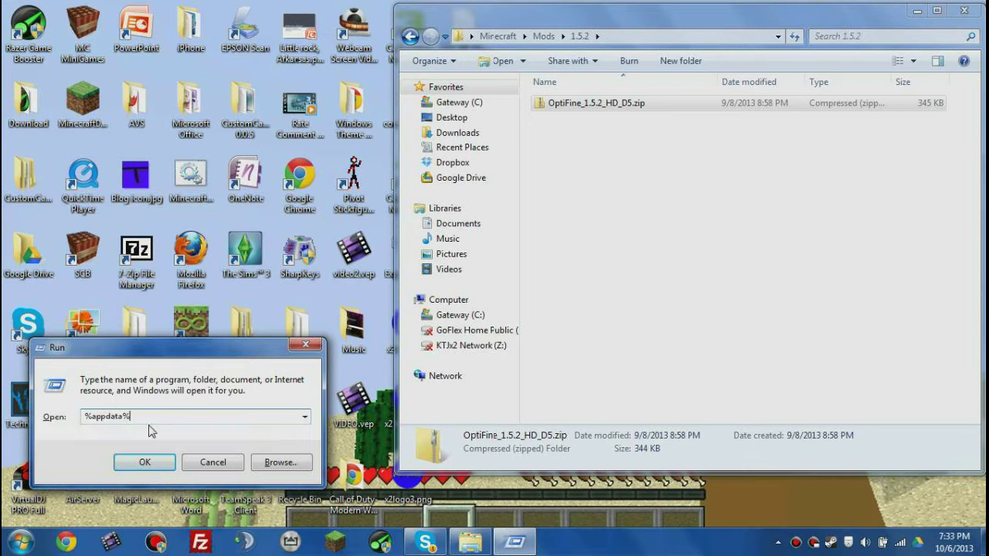
key(Return)
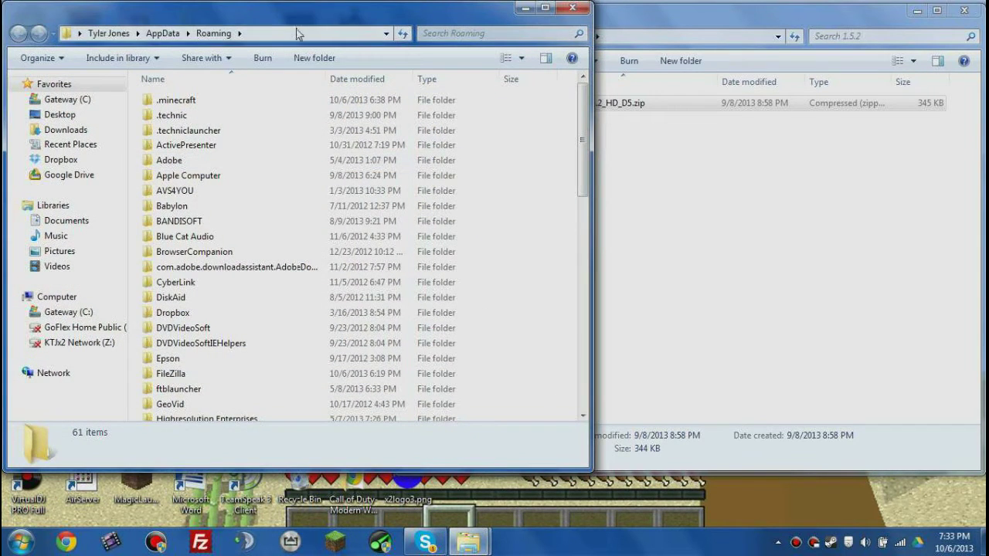
Arrange the two folder windows side by side and open .technic\hexxit\bin in the Roaming folder.
drag(297, 26, 295, 49)
drag(725, 24, 772, 36)
click(374, 38)
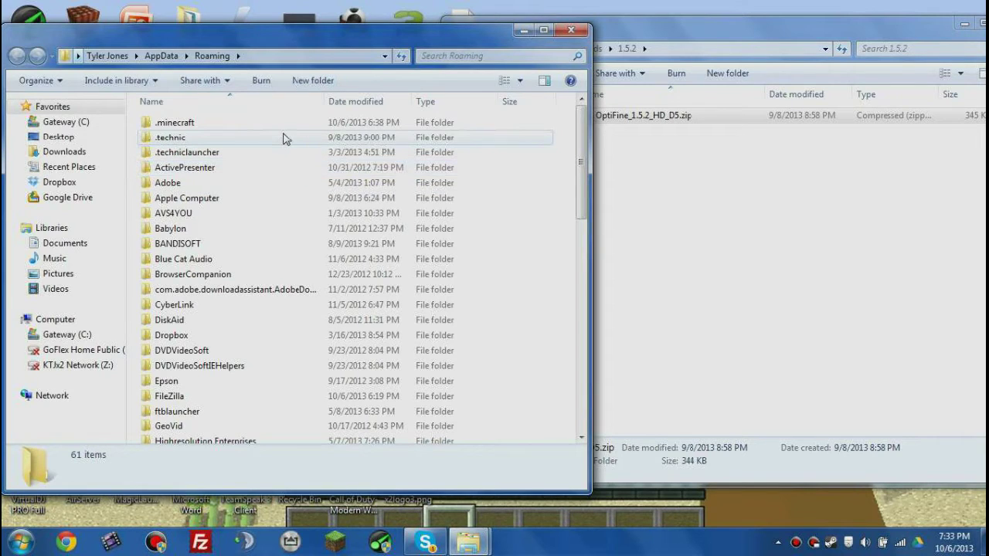
mouse_move(285, 140)
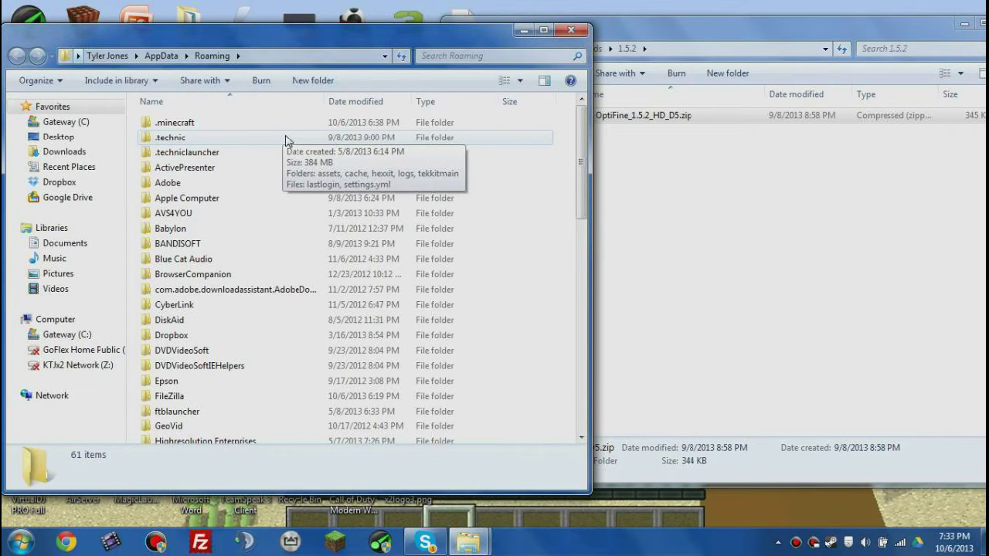
double_click(286, 141)
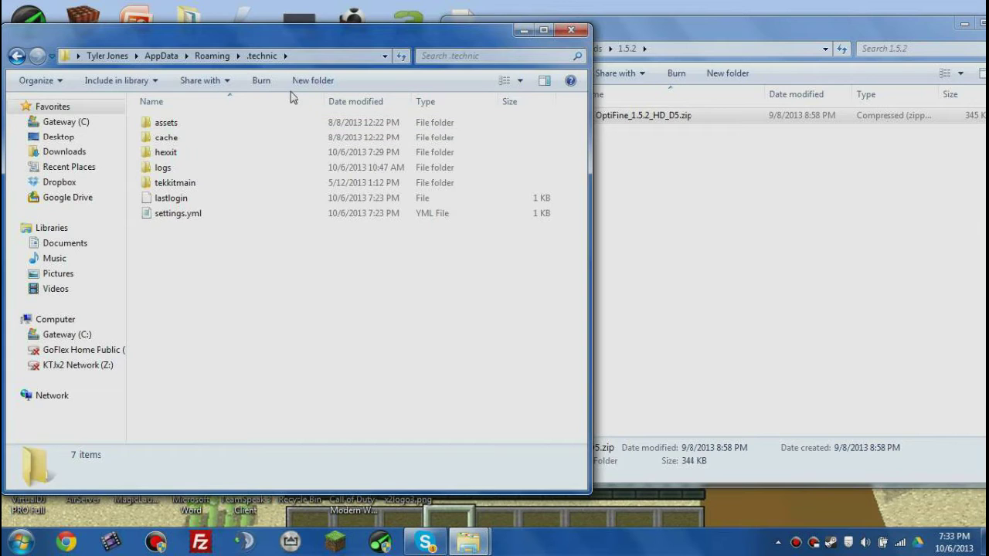
double_click(205, 153)
double_click(196, 123)
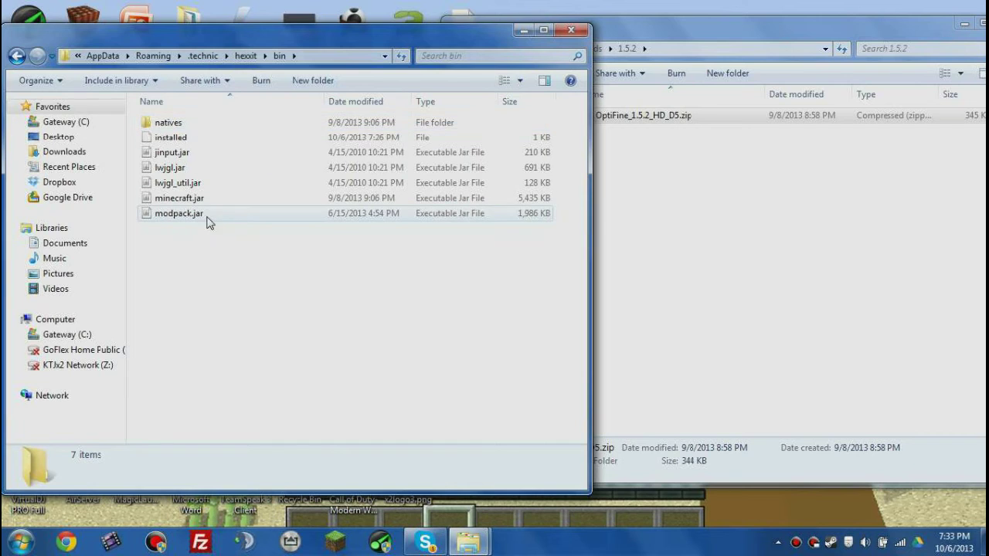
Open modpack.jar from the hexxit bin folder with 7-Zip File Manager and move the archive window aside.
right_click(198, 218)
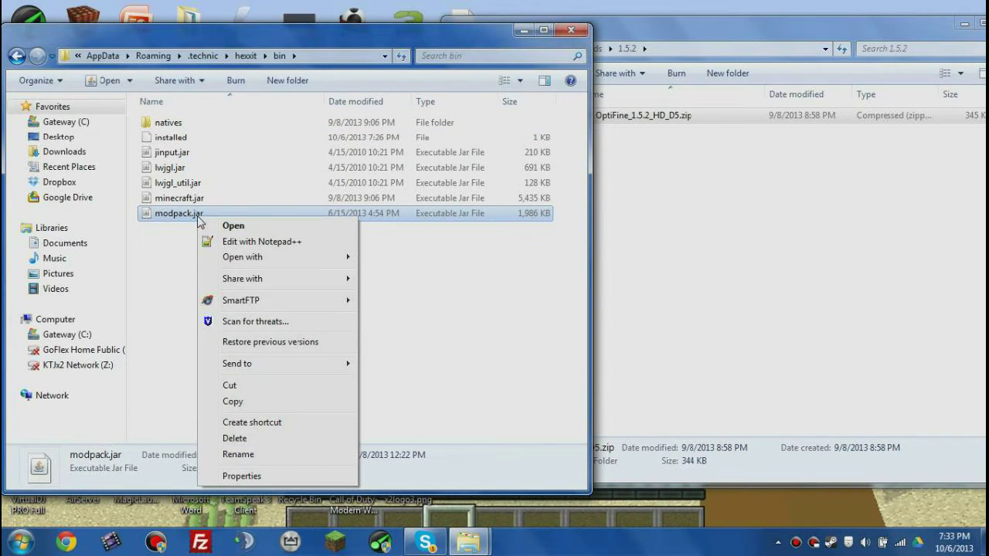
mouse_move(312, 283)
mouse_move(309, 257)
click(472, 258)
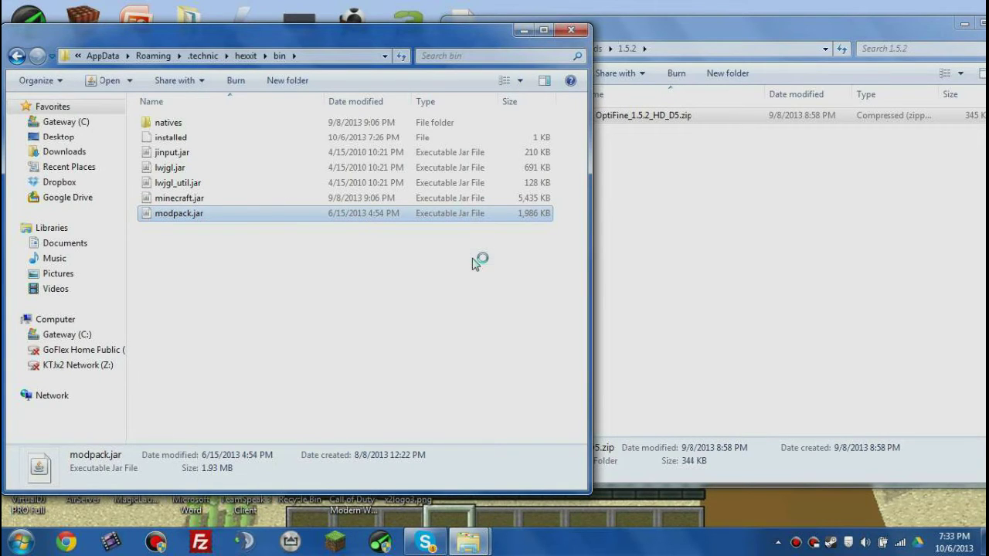
drag(705, 48, 277, 37)
Open OptiFine_1.5.2_HD_D5.zip with 7-Zip File Manager and place its window beside the modpack.jar archive.
click(628, 49)
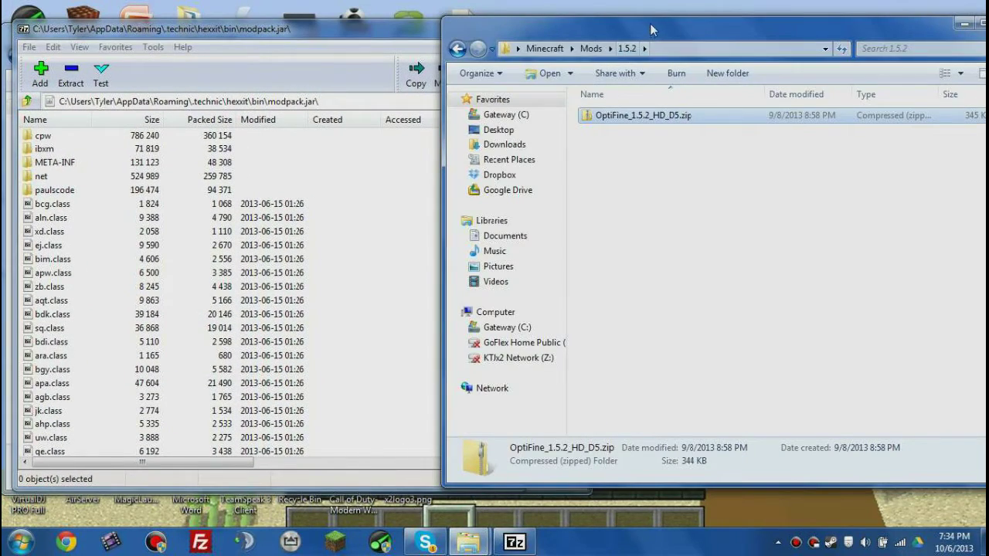
right_click(643, 117)
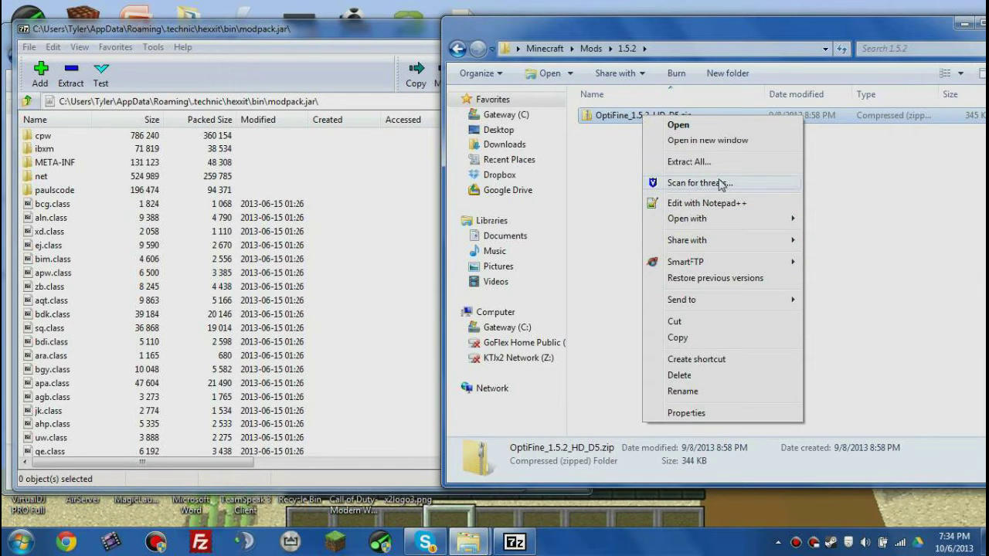
mouse_move(744, 220)
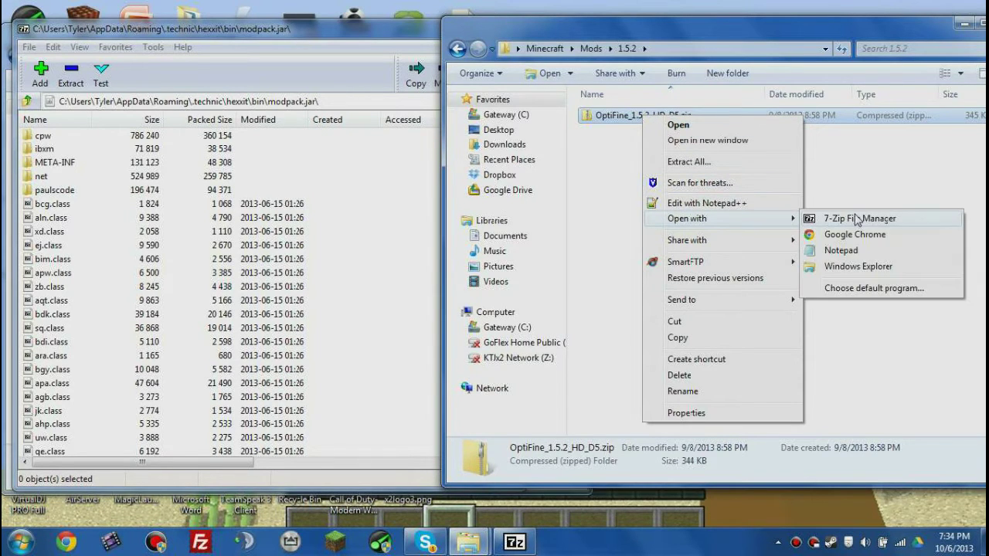
click(857, 220)
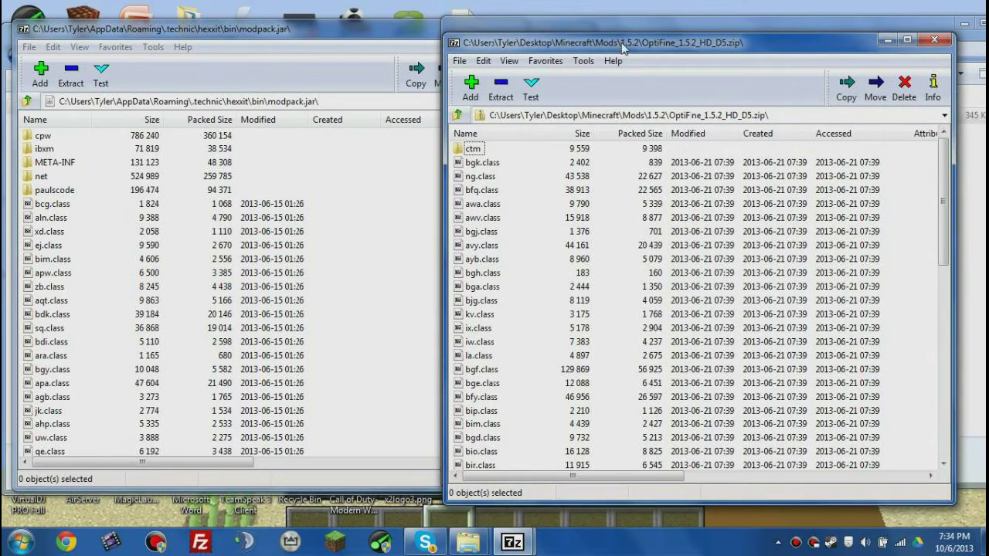
drag(623, 46, 627, 31)
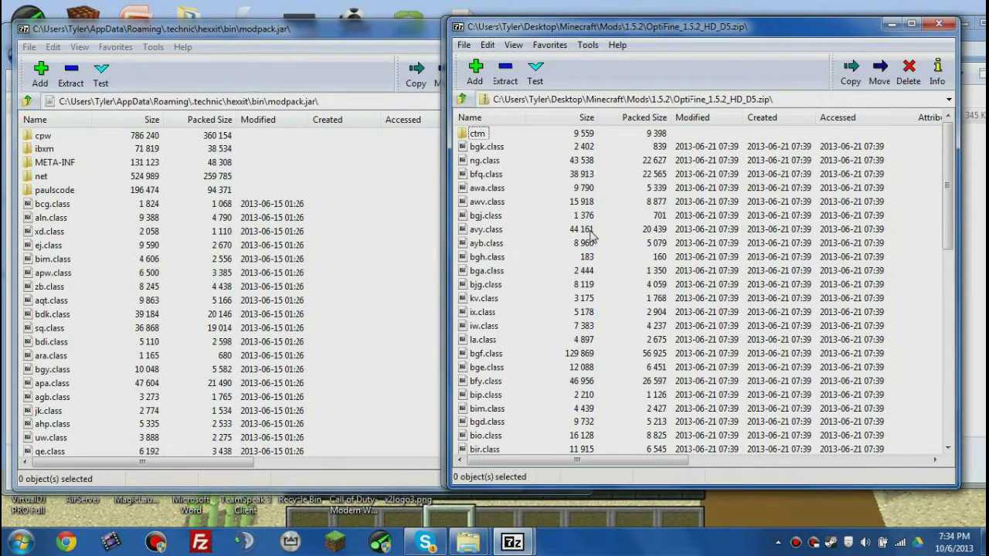
Copy all files from the OptiFine_1.5.2_HD_D5.zip archive into the root of modpack.jar.
key(ctrl+a)
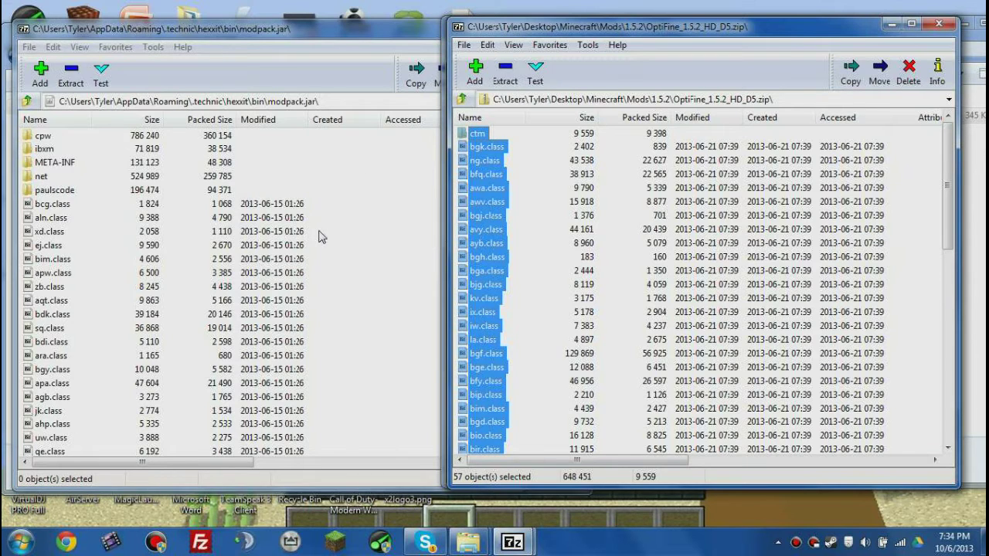
drag(487, 226, 62, 317)
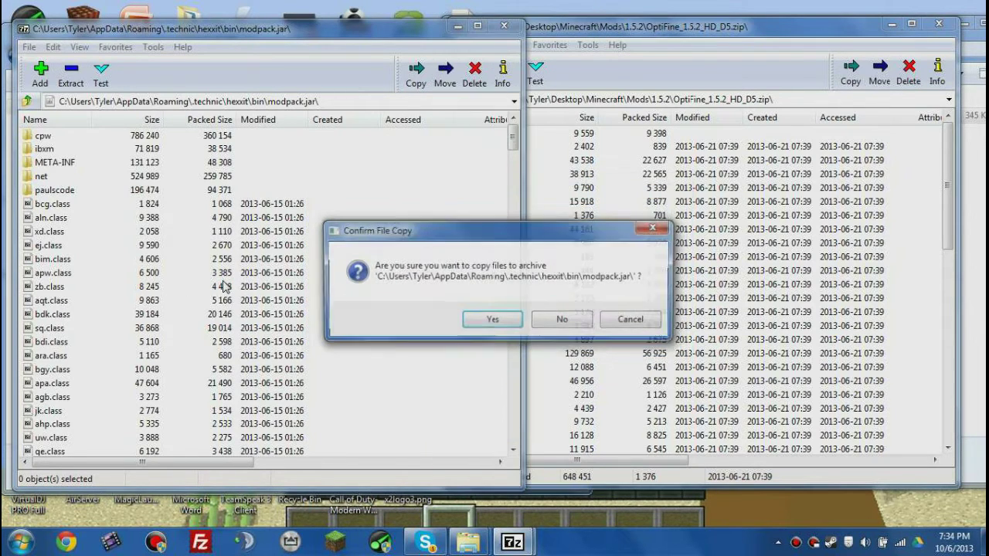
click(493, 319)
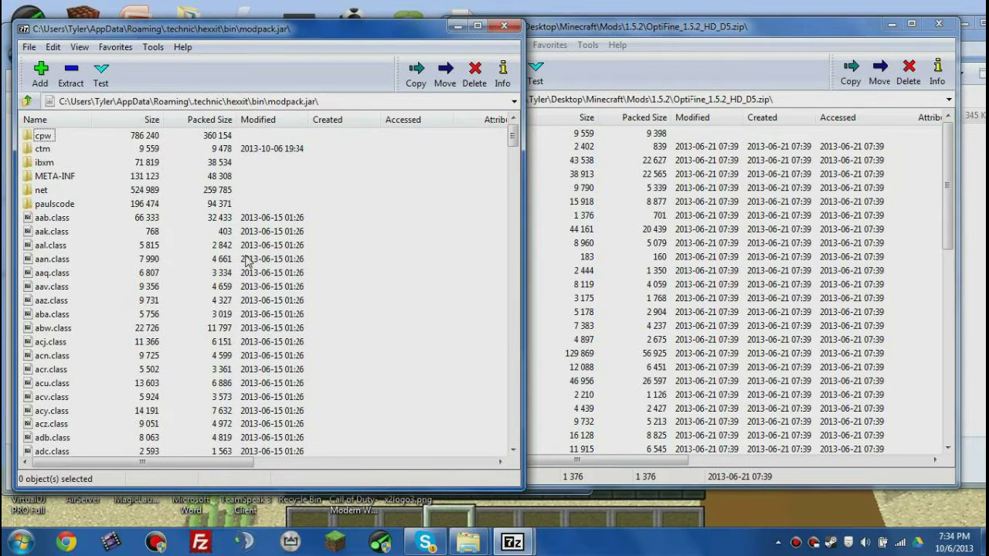
Delete the META-INF folder from modpack.jar.
click(52, 178)
right_click(53, 178)
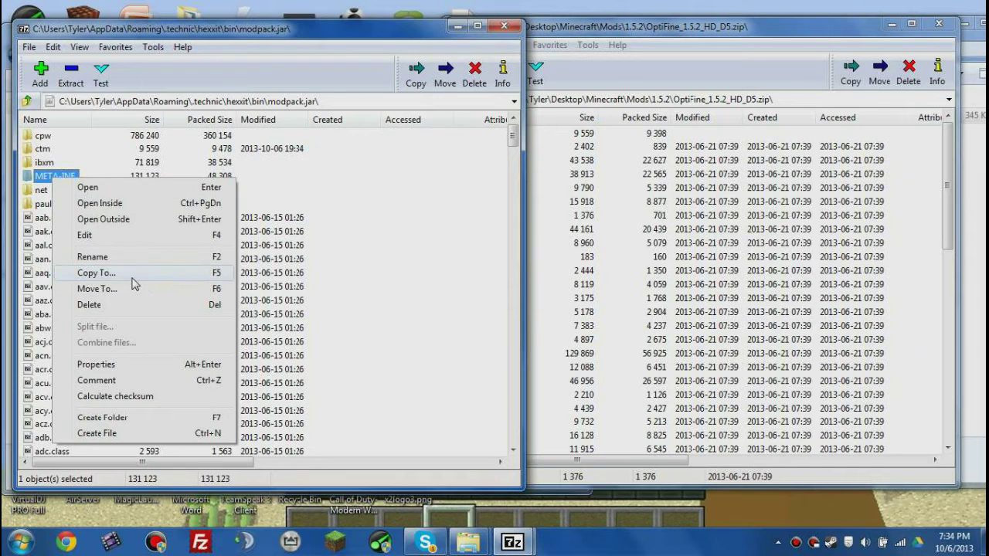
click(90, 305)
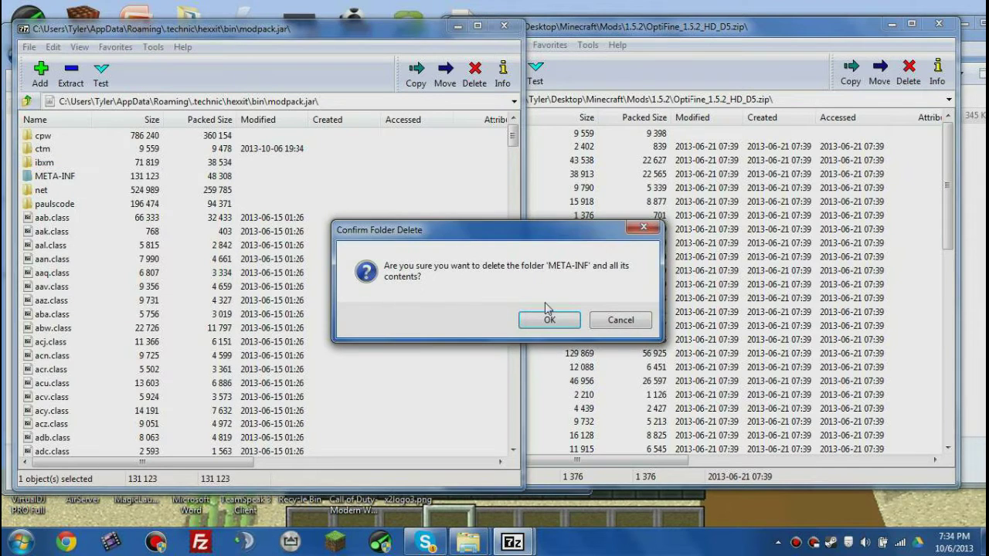
click(549, 319)
Close both 7-Zip archives and the two folder windows.
click(504, 25)
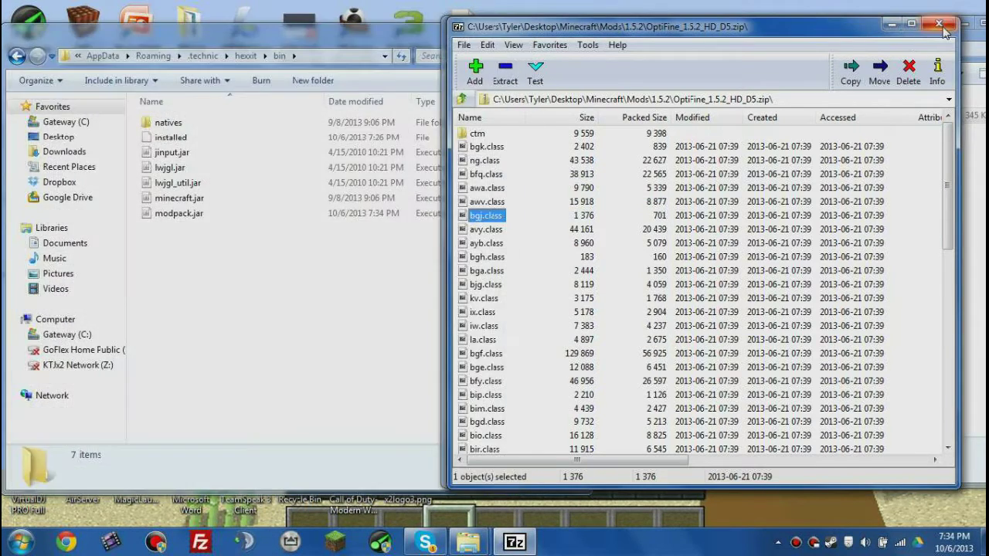
click(939, 25)
drag(688, 28, 501, 33)
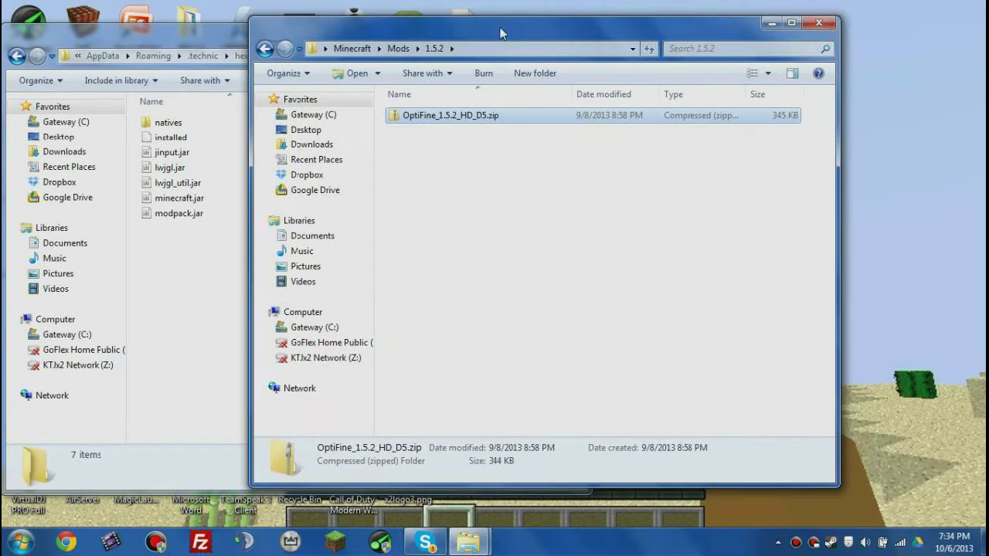
click(819, 23)
click(572, 26)
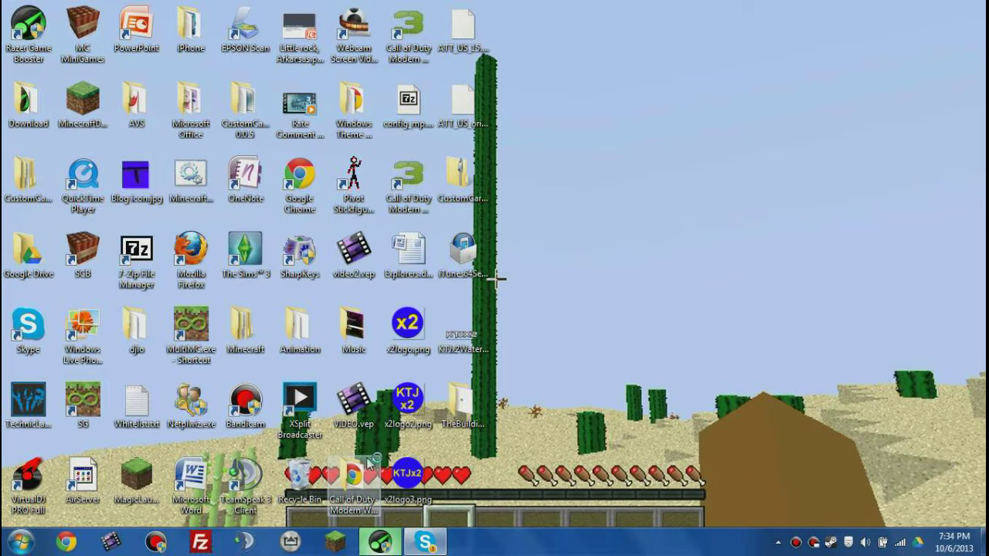
Open Razer Game Booster and move its window higher on the desktop.
click(379, 542)
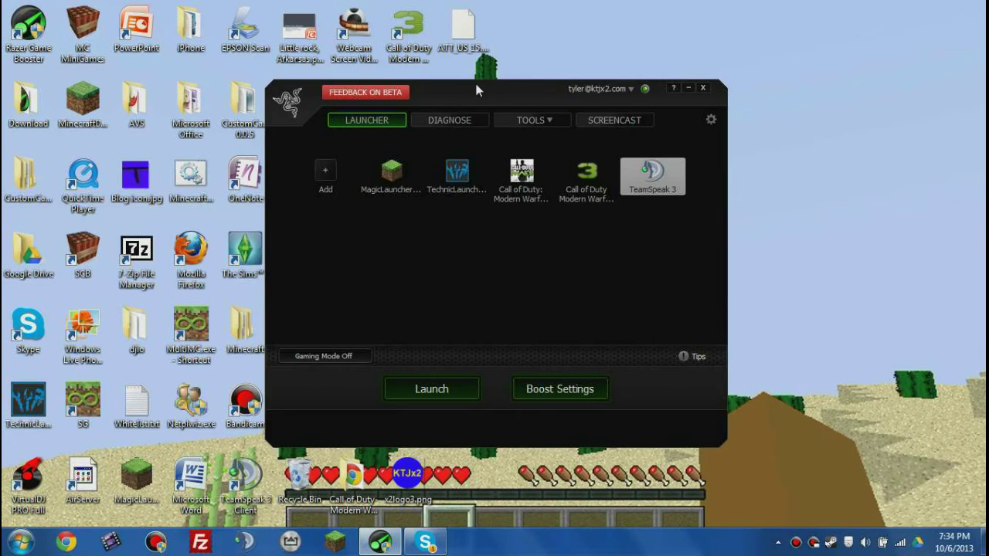
drag(475, 80, 421, 64)
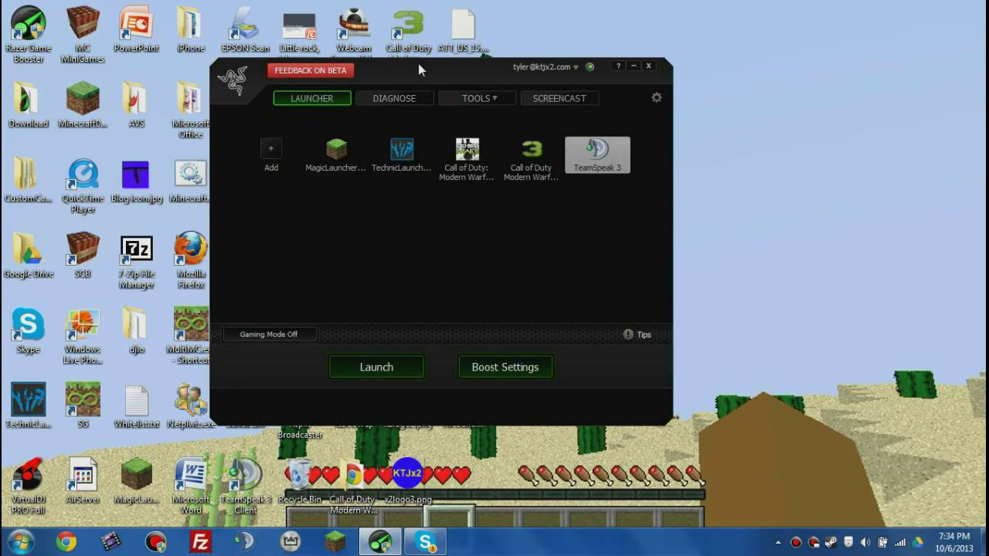
click(271, 158)
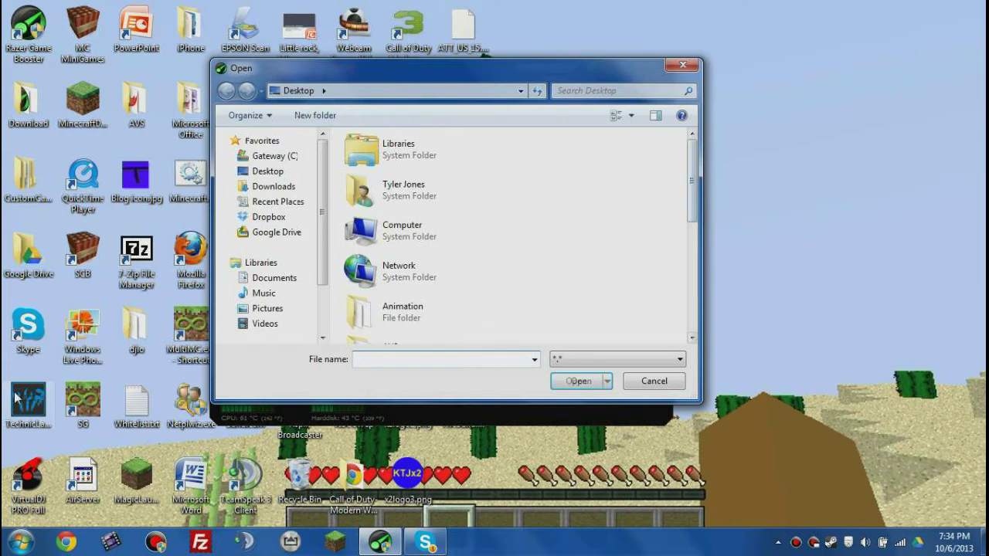
text(tech)
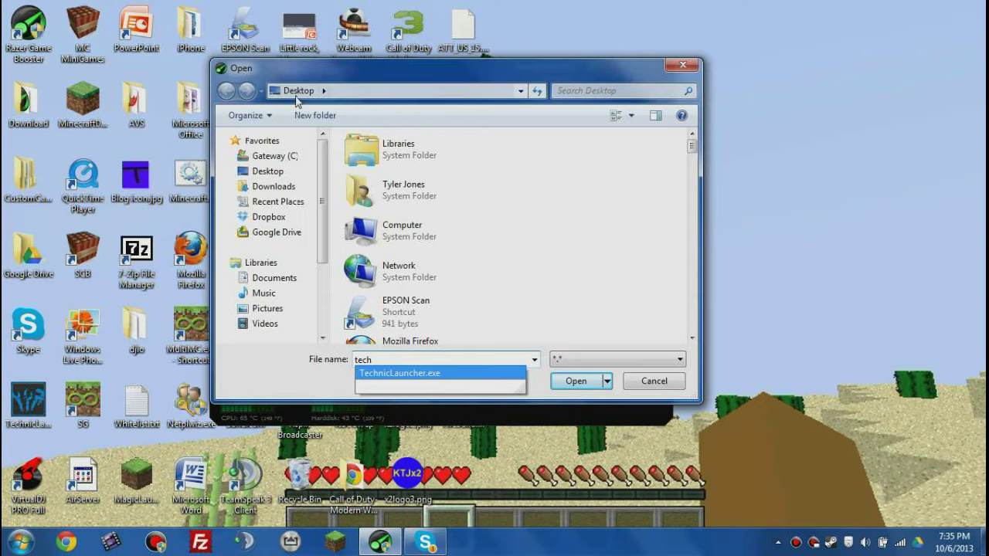
click(673, 380)
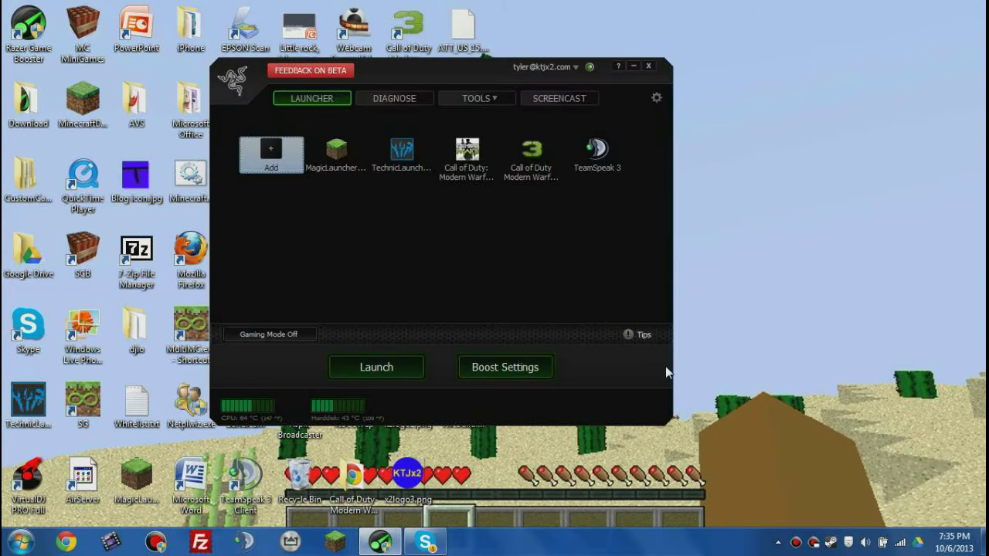
Start TechnicLauncher from Razer Game Booster and launch the Hexxit modpack with the remembered login.
double_click(406, 160)
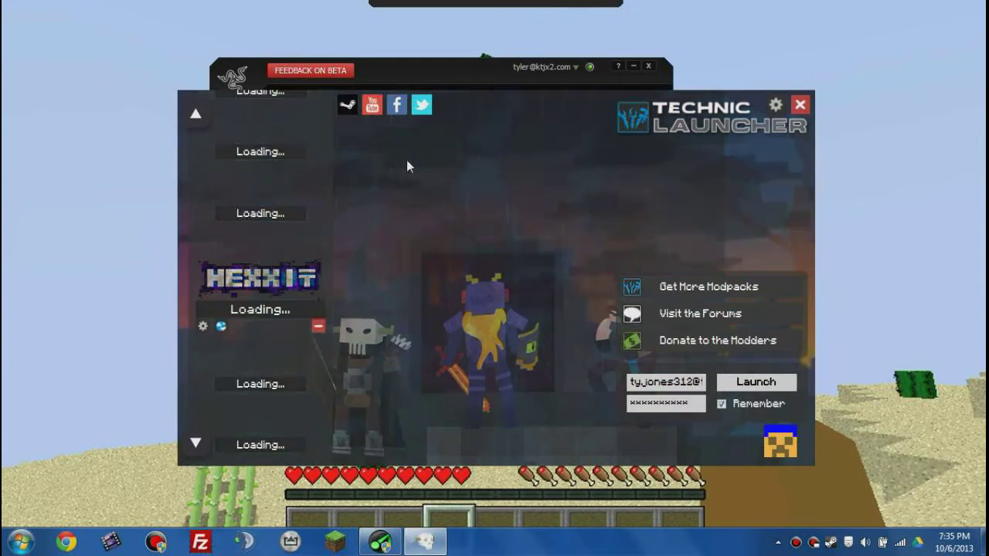
click(755, 382)
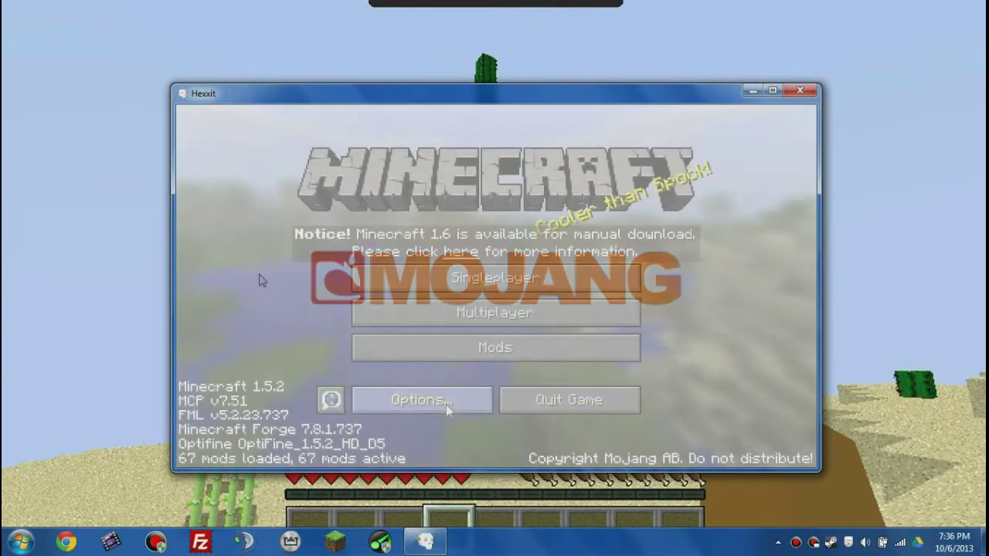
Open the game's video settings and set Render Distance to Tiny.
click(446, 405)
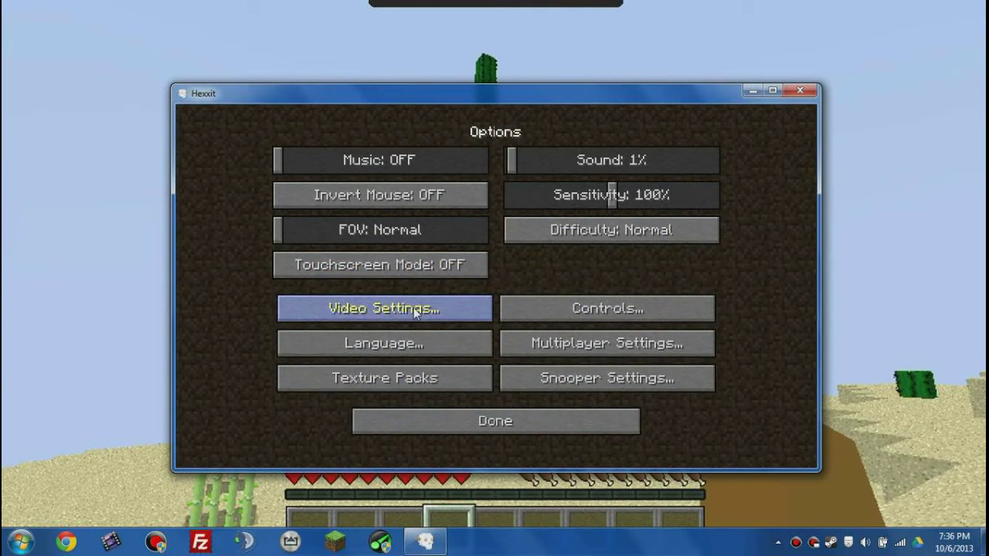
click(413, 307)
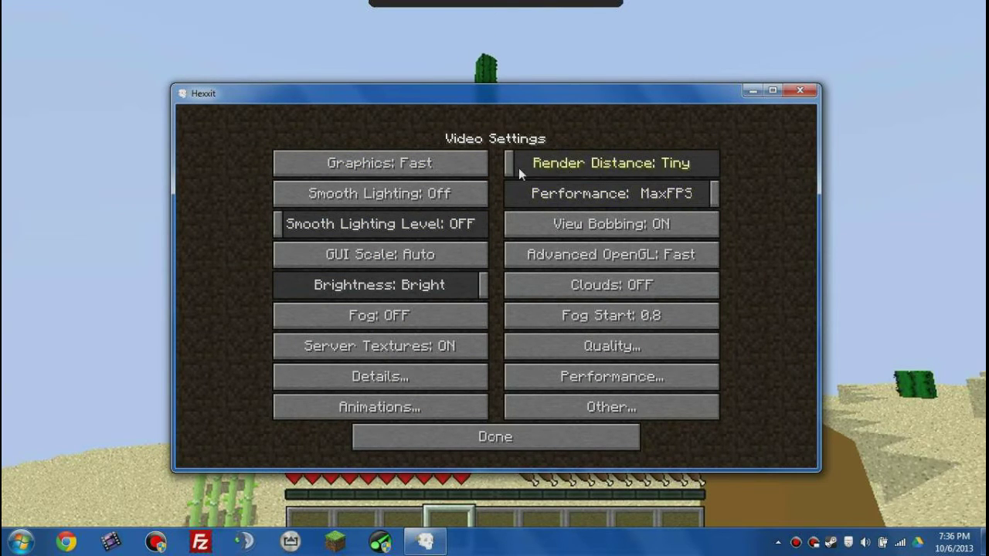
mouse_move(518, 167)
mouse_down()
mouse_move(717, 174)
mouse_move(510, 169)
mouse_up()
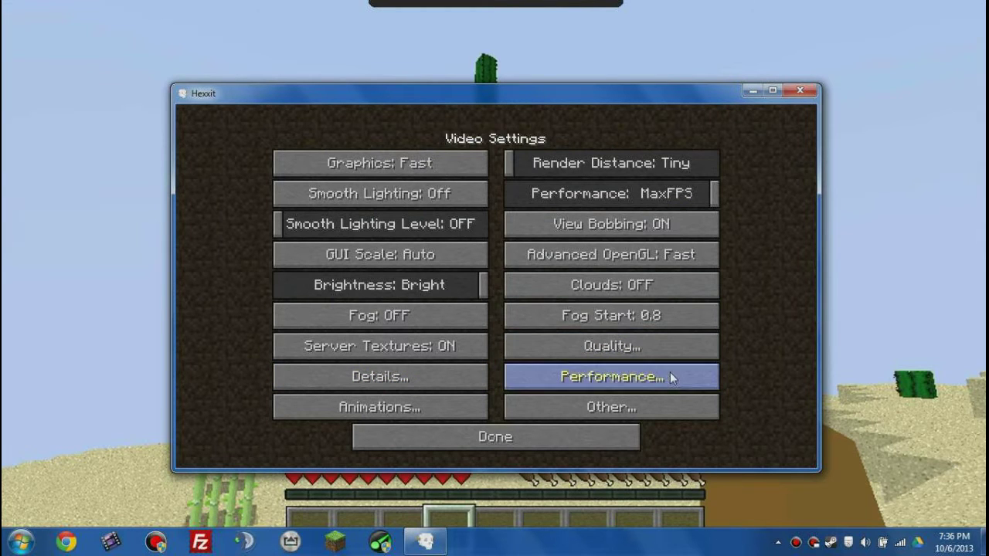
Examine OptiFine's Quality and Performance settings and return to the main menu.
click(632, 348)
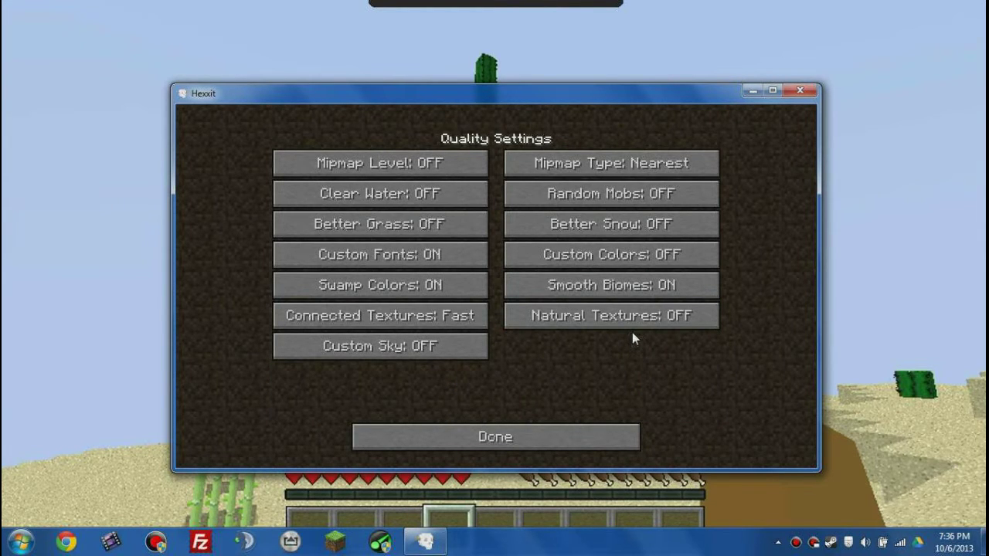
click(495, 437)
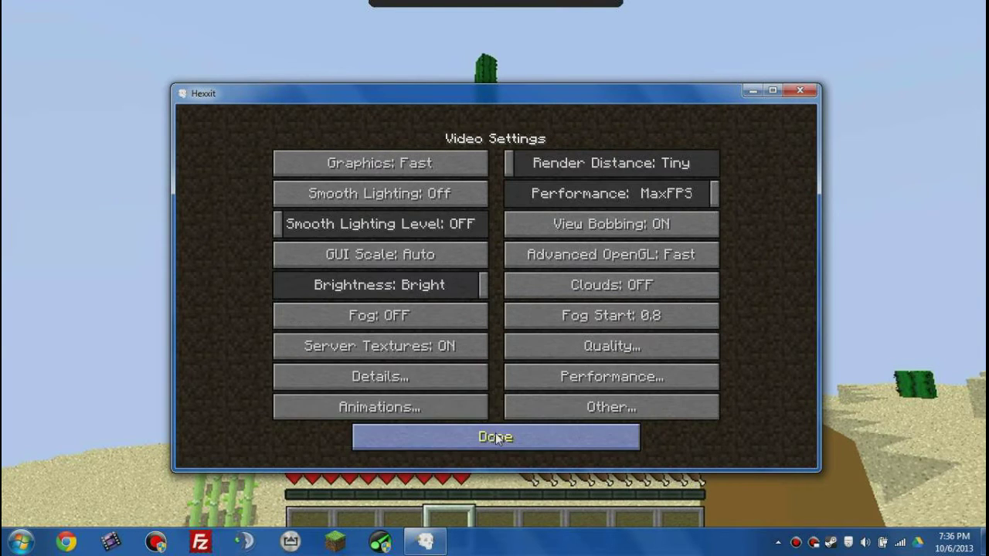
click(575, 377)
drag(460, 473, 464, 462)
click(499, 437)
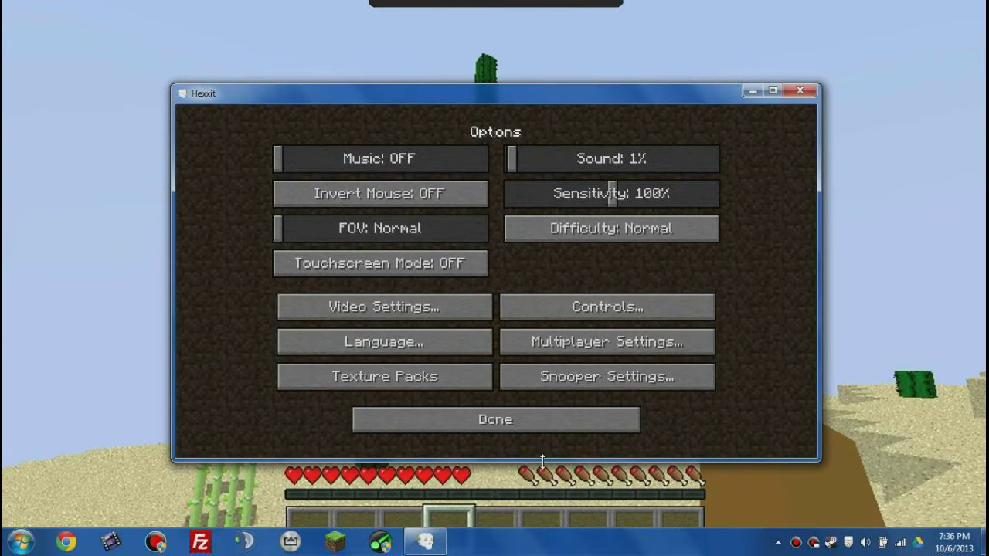
click(552, 420)
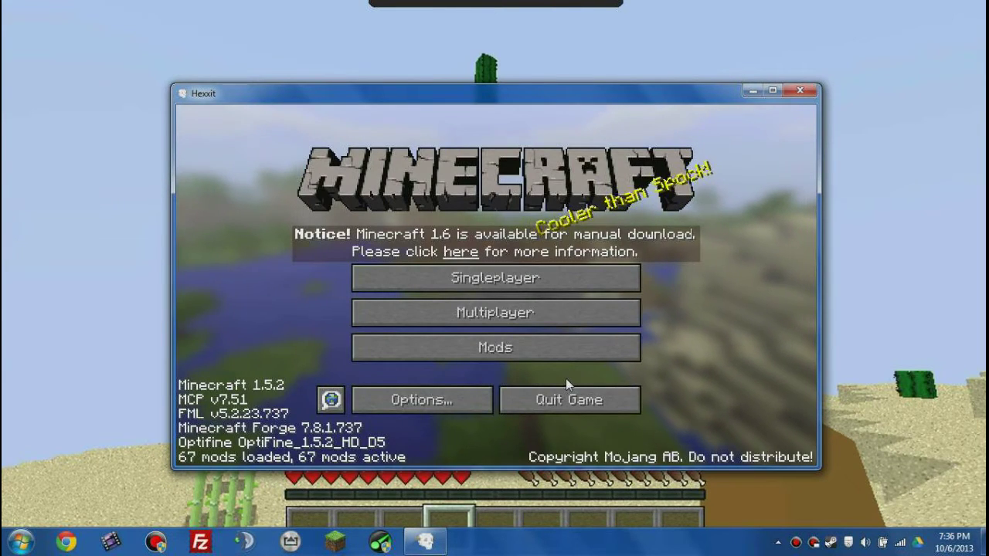
Switch Hexxit to full screen and enter a singleplayer world.
key(F11)
click(525, 317)
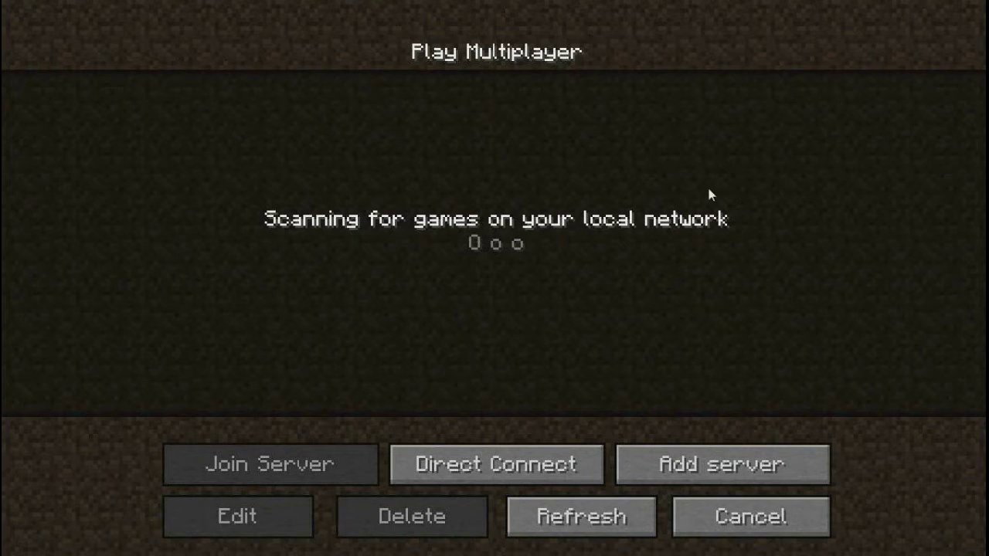
click(751, 517)
click(546, 266)
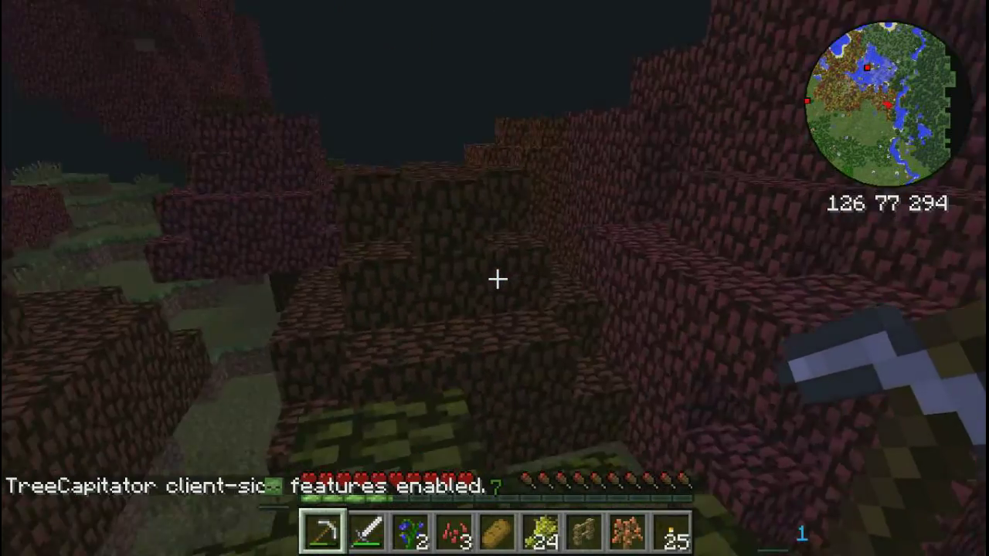
Walk across the treetops to test the game's smoothness, briefly toggling the debug overlay.
key(w)
key(w)
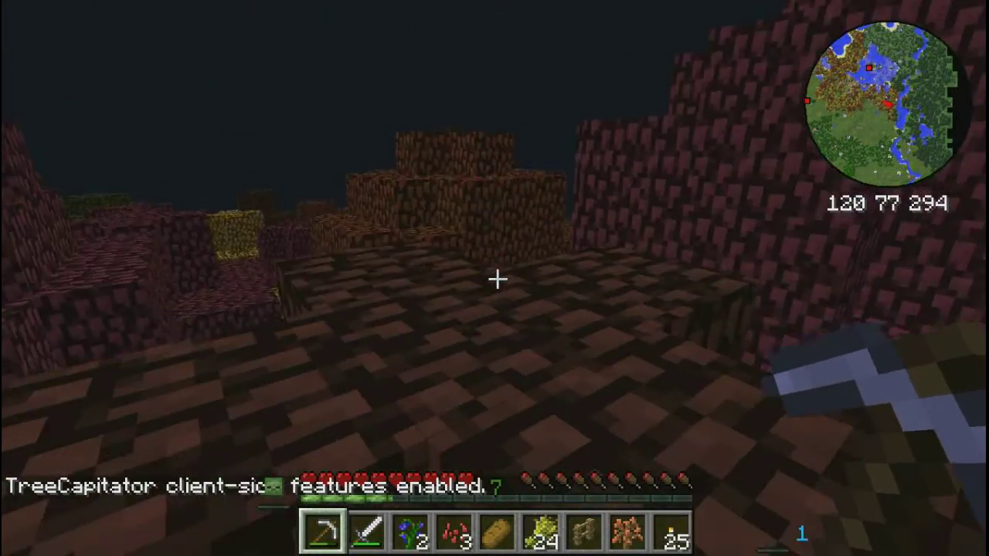
key(w)
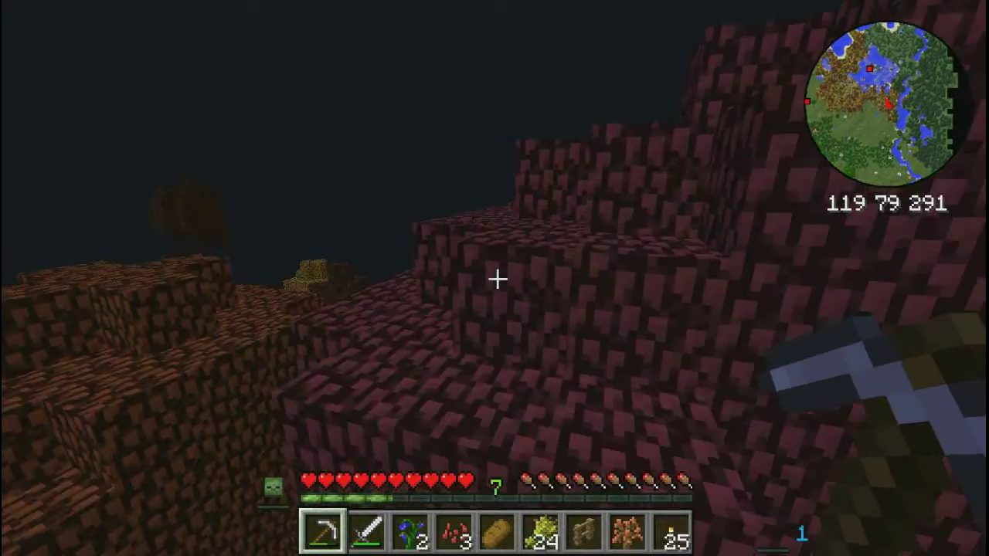
key(w)
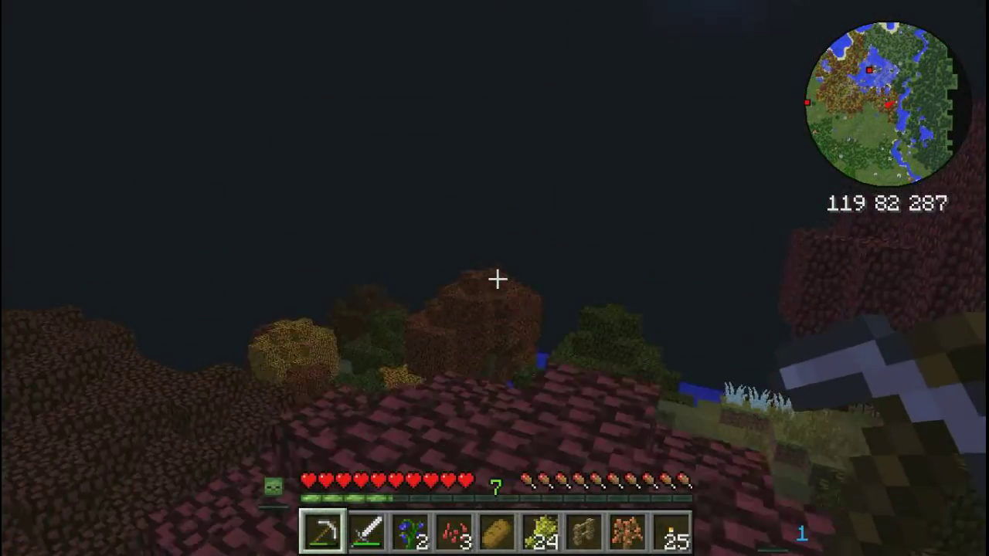
key(F3)
key(F3)
key(w)
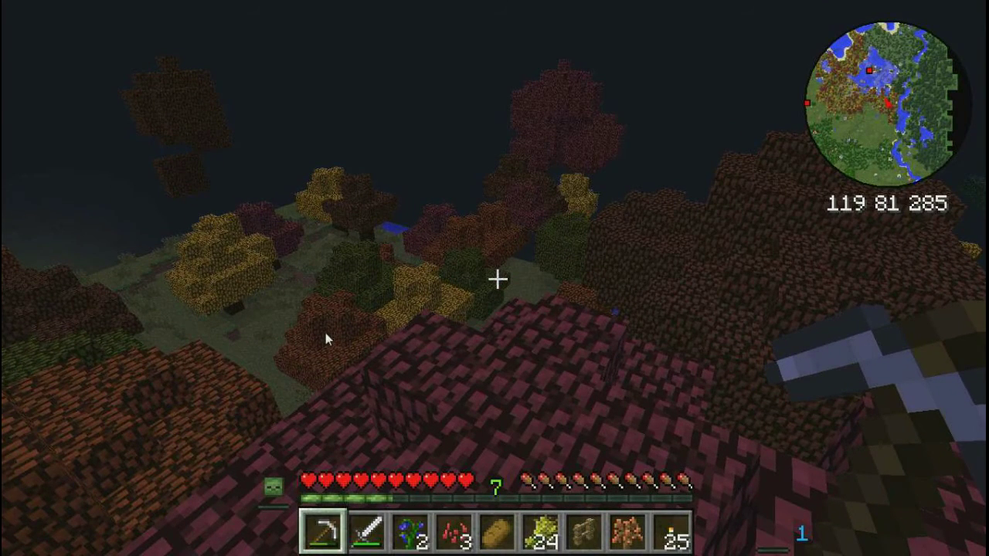
Review the in-game video settings, including the Other and Quality pages, and return to the world.
key(Escape)
click(328, 336)
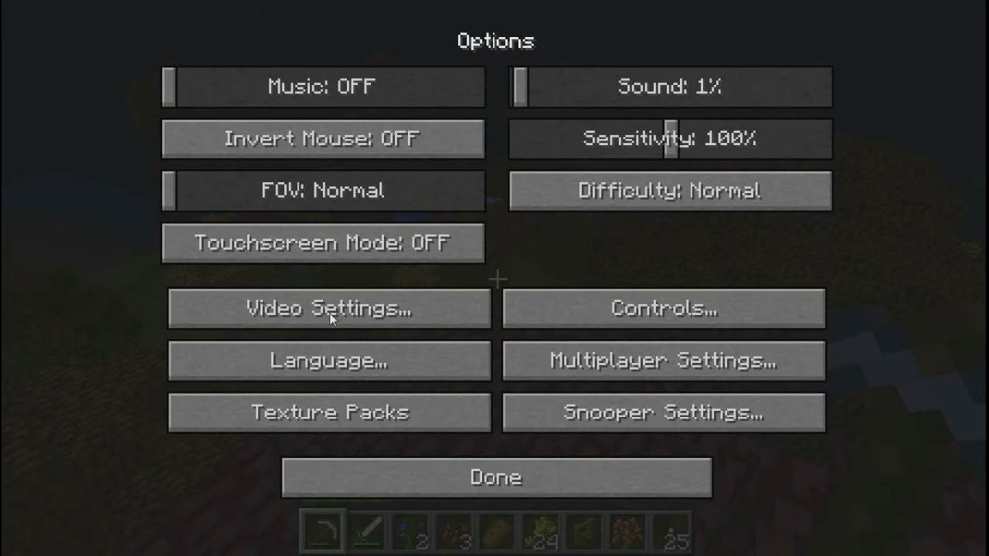
click(331, 311)
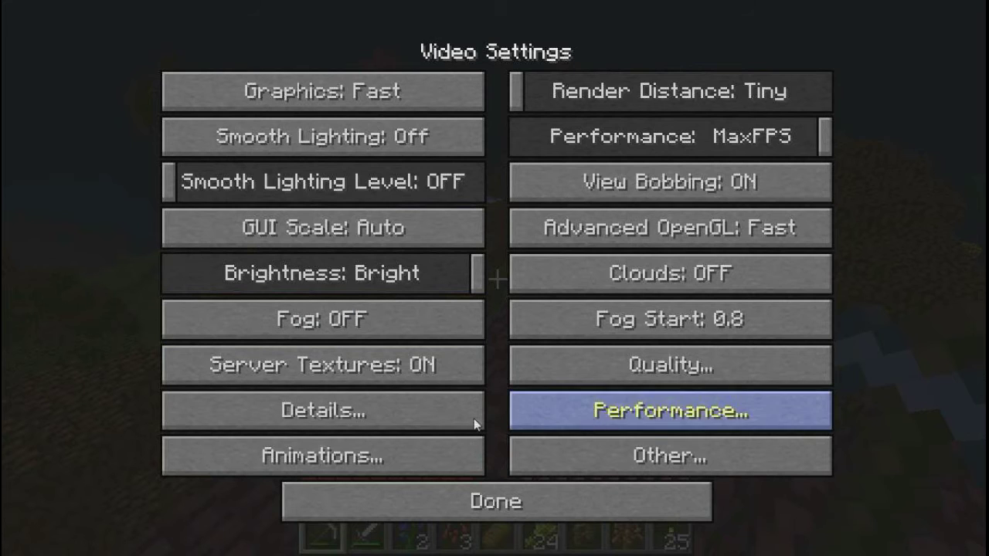
click(698, 458)
click(632, 499)
click(701, 370)
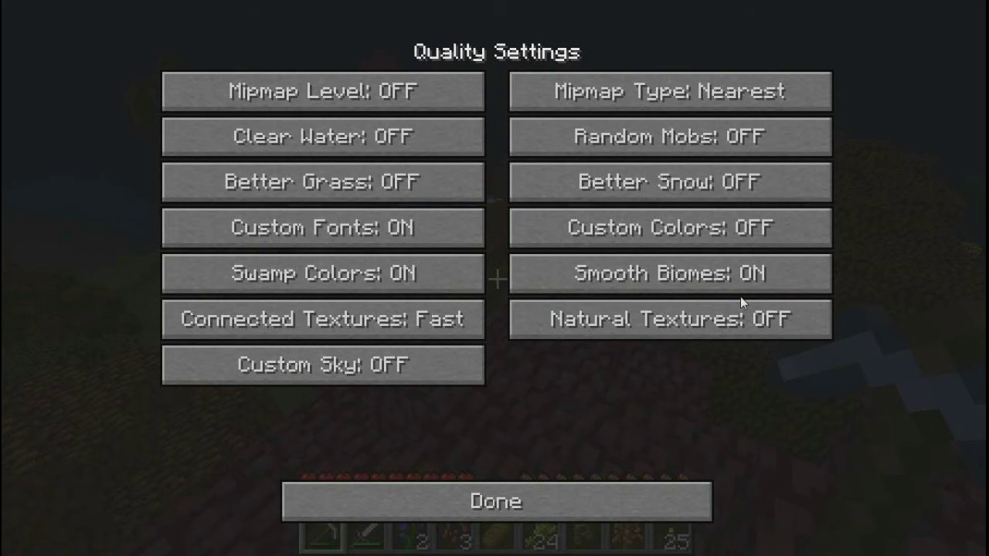
key(Escape)
Walk off the treetops and drop down to the forest floor.
key(w)
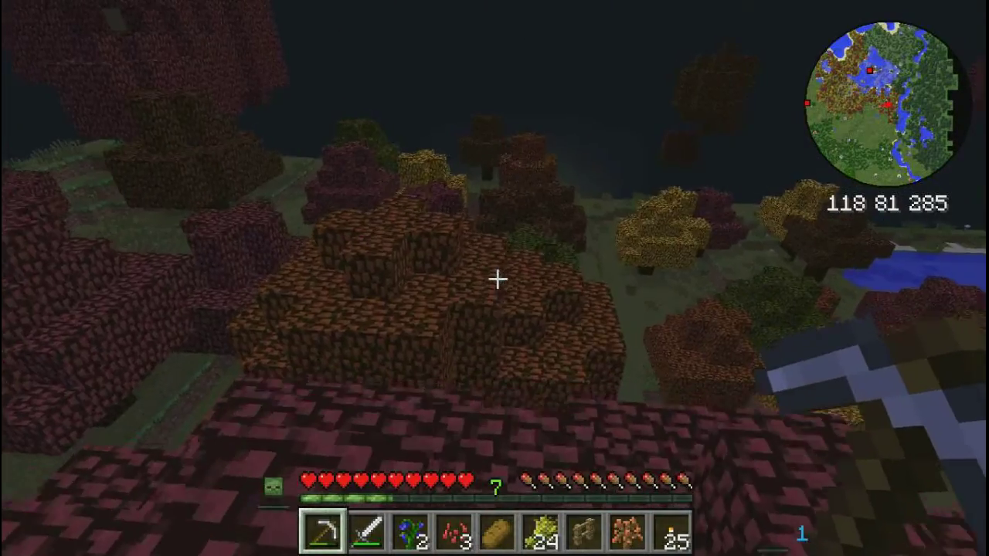
key(w)
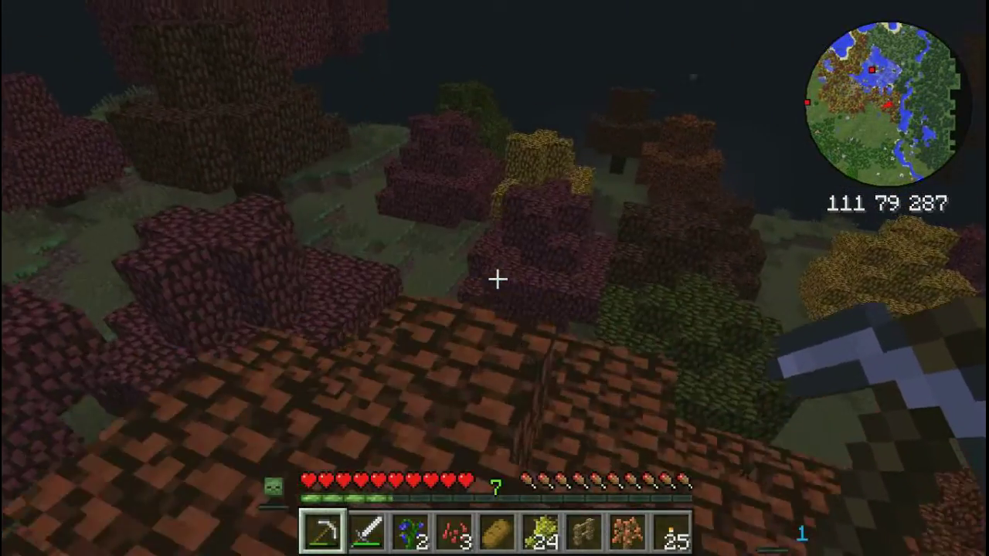
key(w)
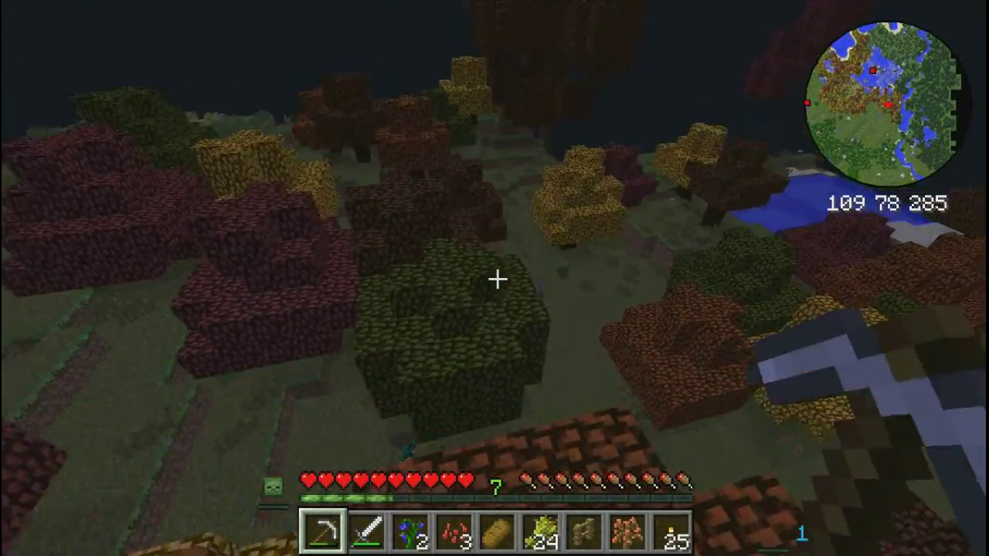
key(w)
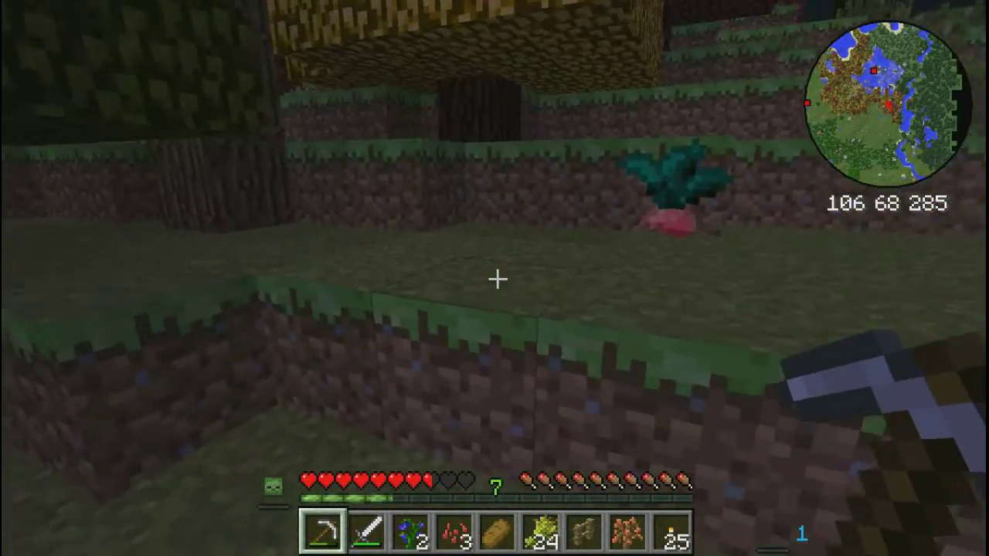
Check the main video settings page from the pause menu again and resume play.
key(Escape)
click(335, 349)
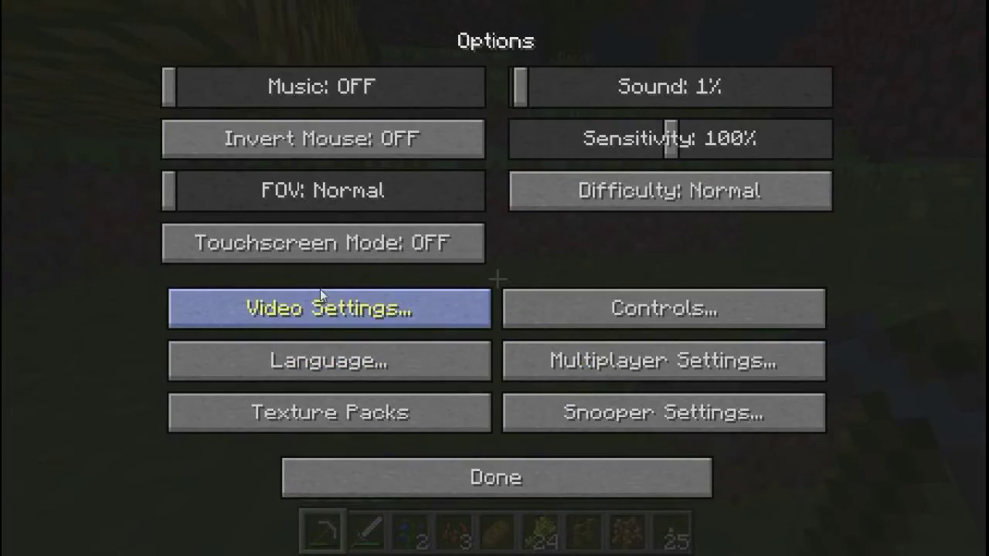
click(322, 303)
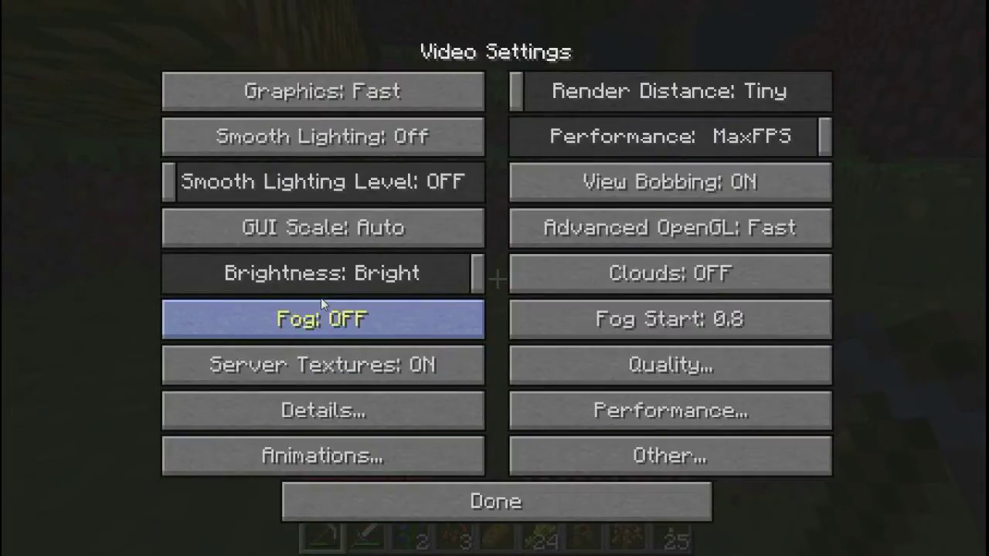
click(439, 508)
click(728, 200)
key(Escape)
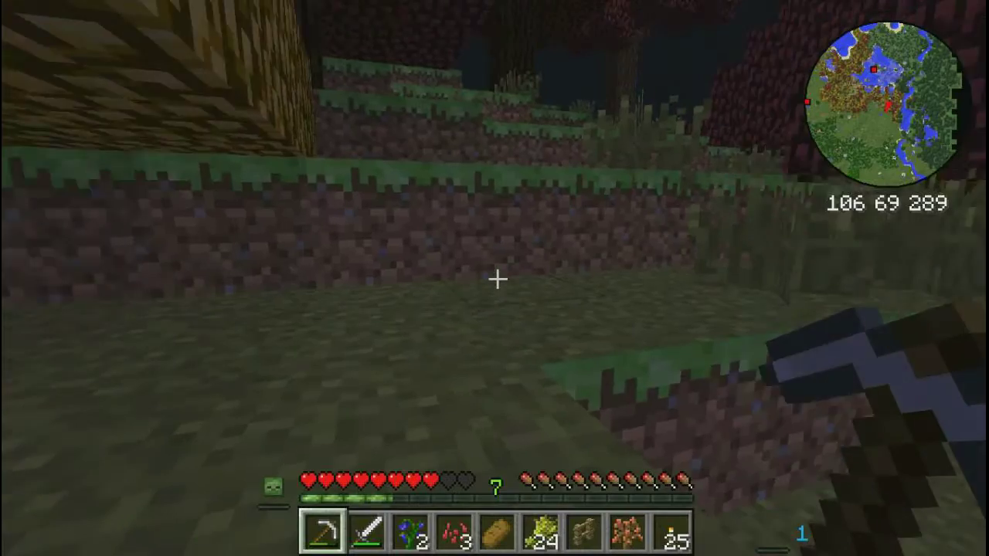
Walk through the forest at ground level to check how smoothly the game runs.
key(w)
key(w)
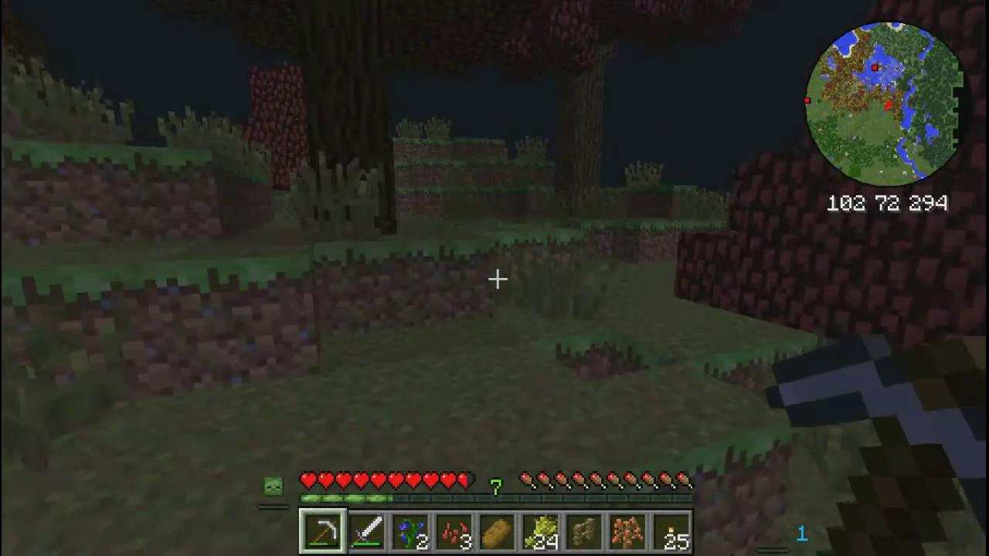
key(w)
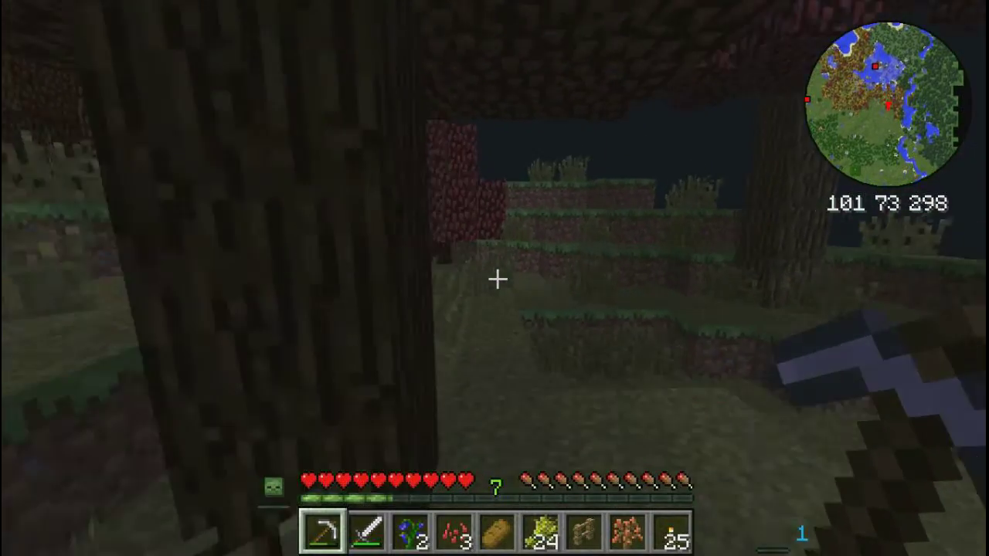
key(w)
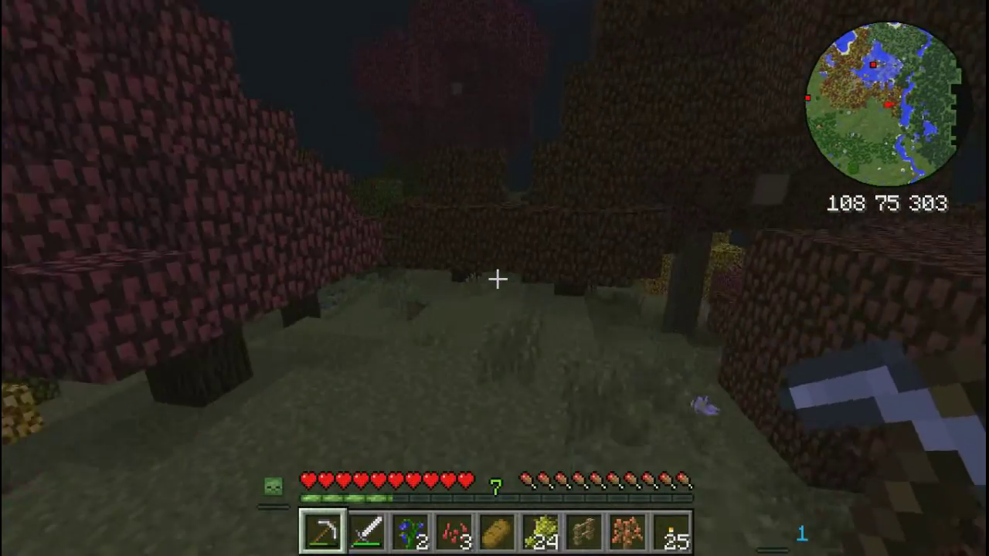
key(w)
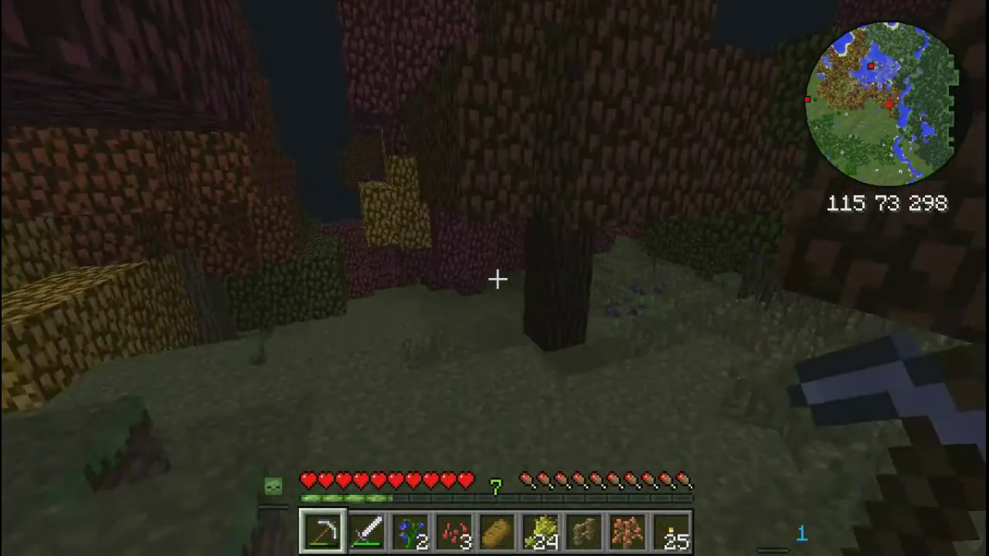
key(w)
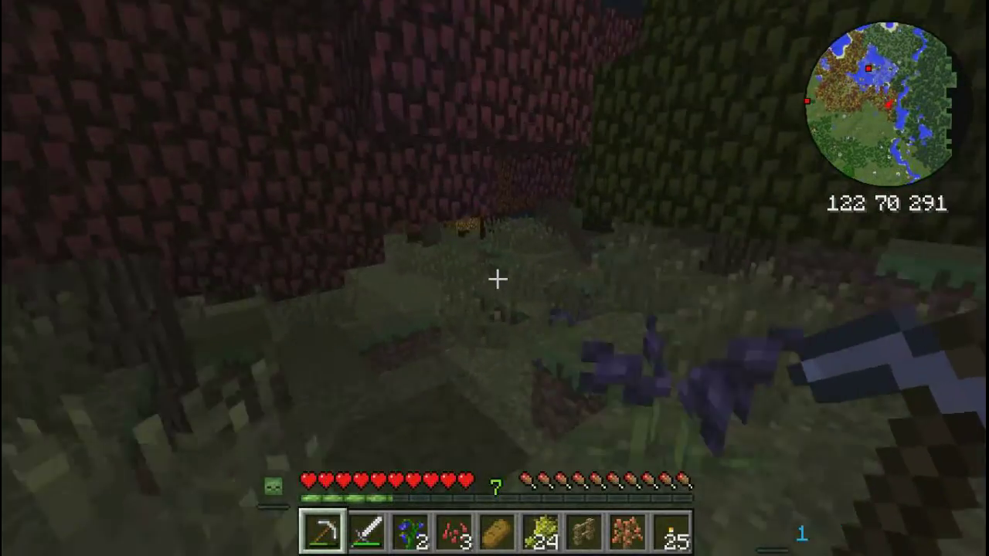
Switch the game out of fullscreen, resume play from the game menu, and return to fullscreen.
key(w)
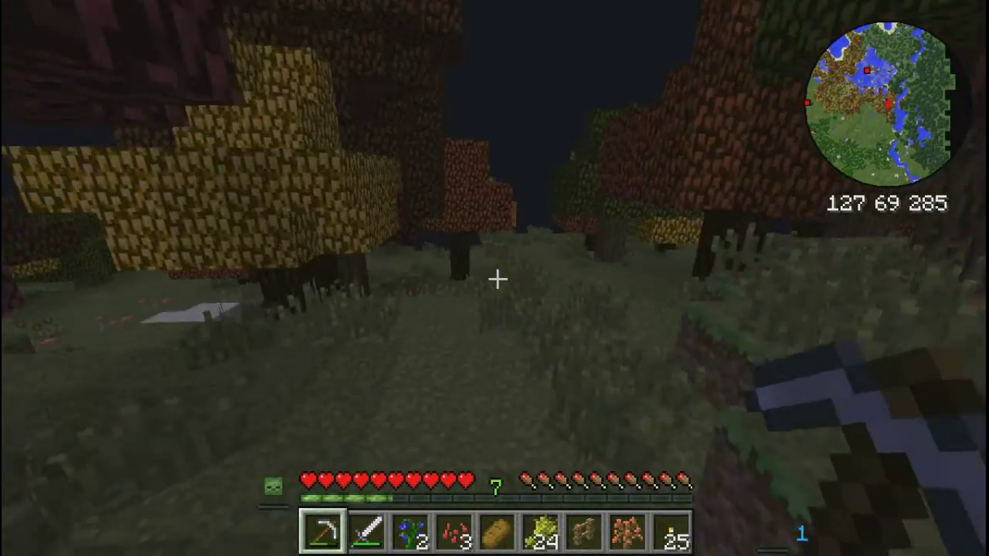
key(F11)
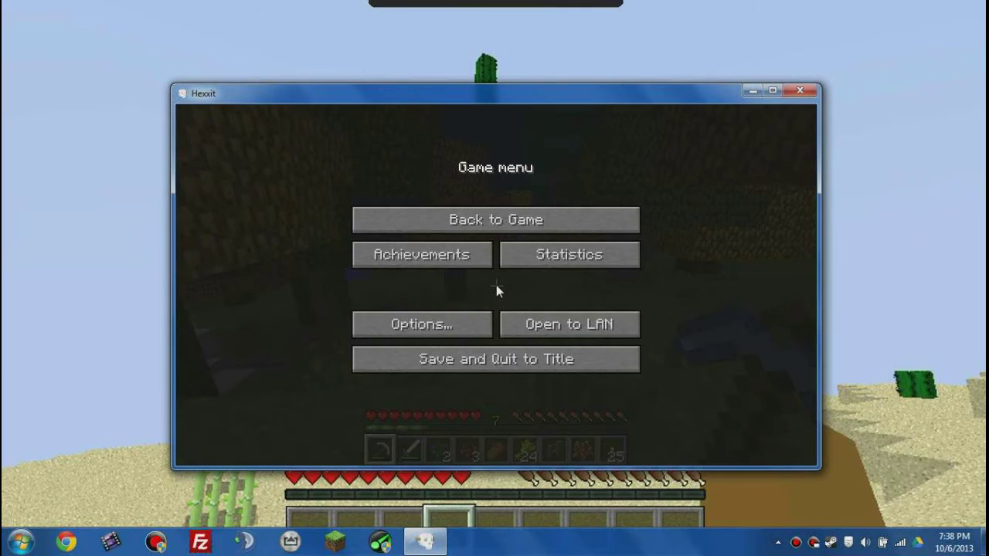
click(506, 219)
key(F11)
Walk on through the dark forest and over the grassy rise to the slope overlooking the river.
key(w)
key(w)
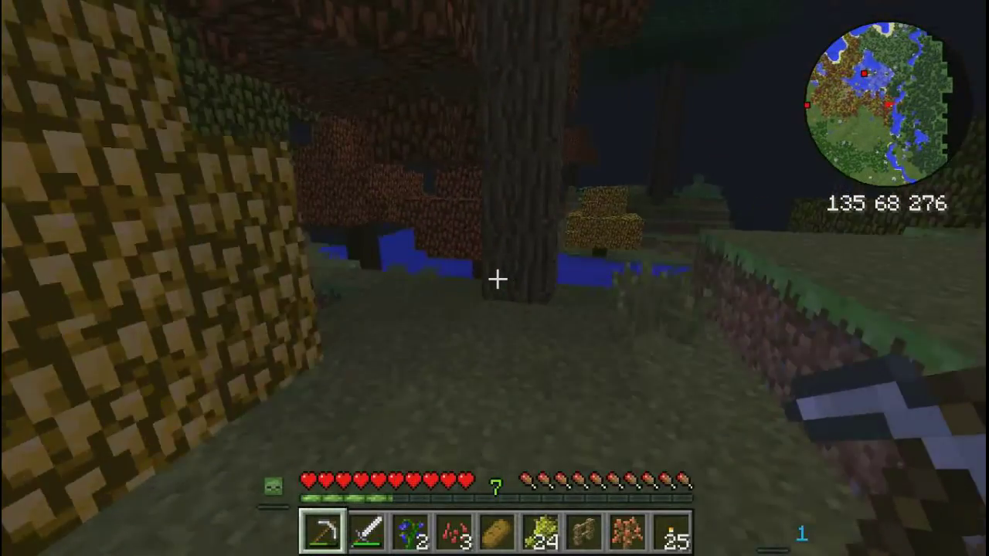
key(w)
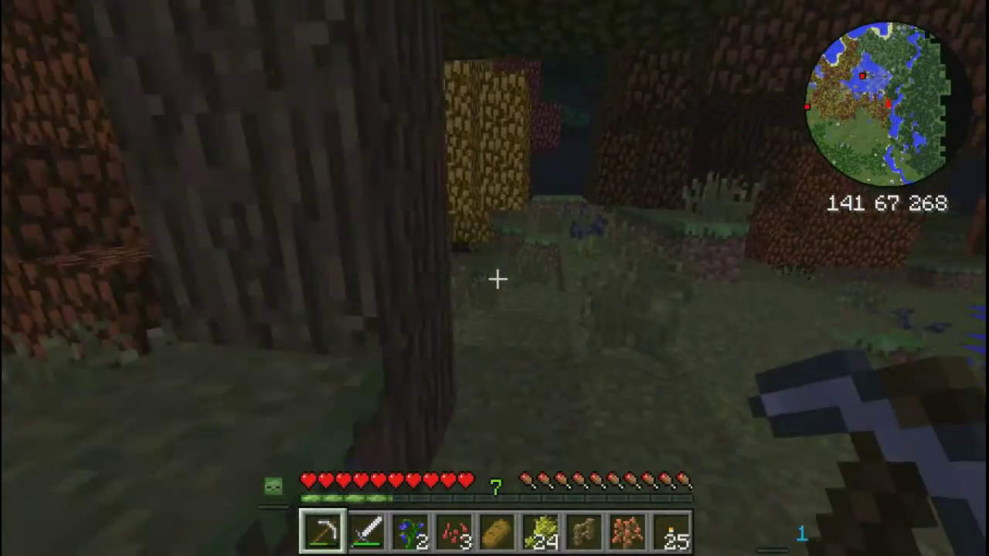
key(w)
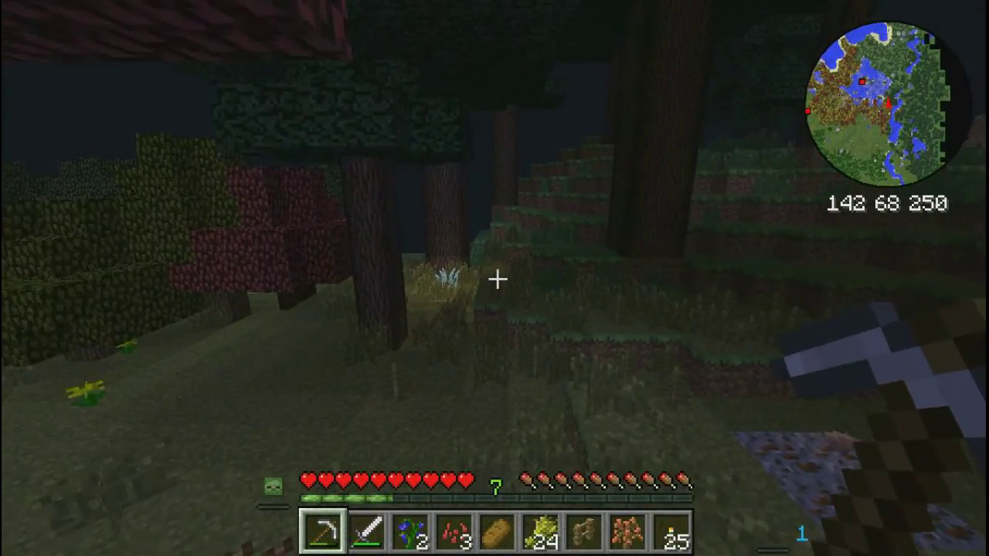
key(w)
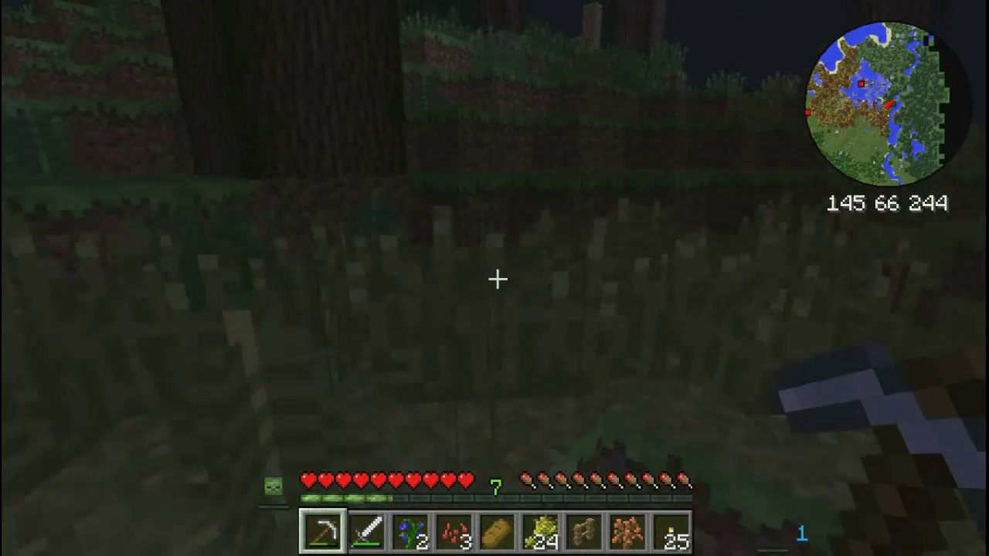
key(w)
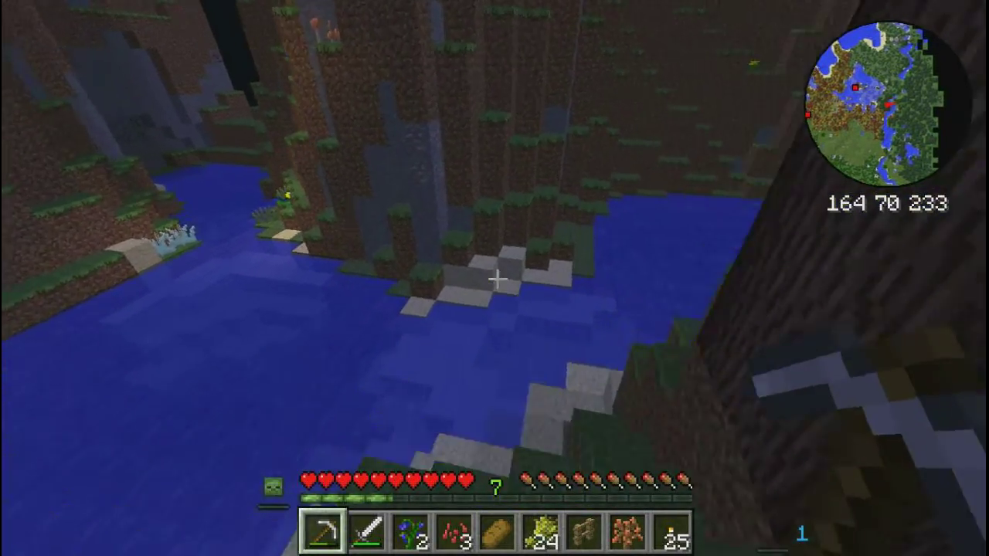
Go down to the opposite riverbank, jump up onto its ledge, and look along the water and cliffs.
key(w)
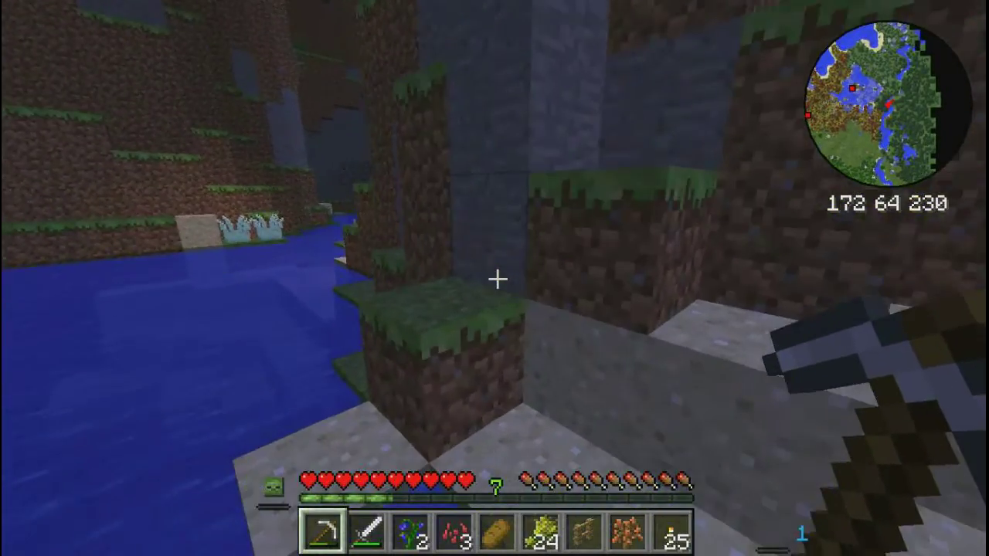
key(space)
key(w)
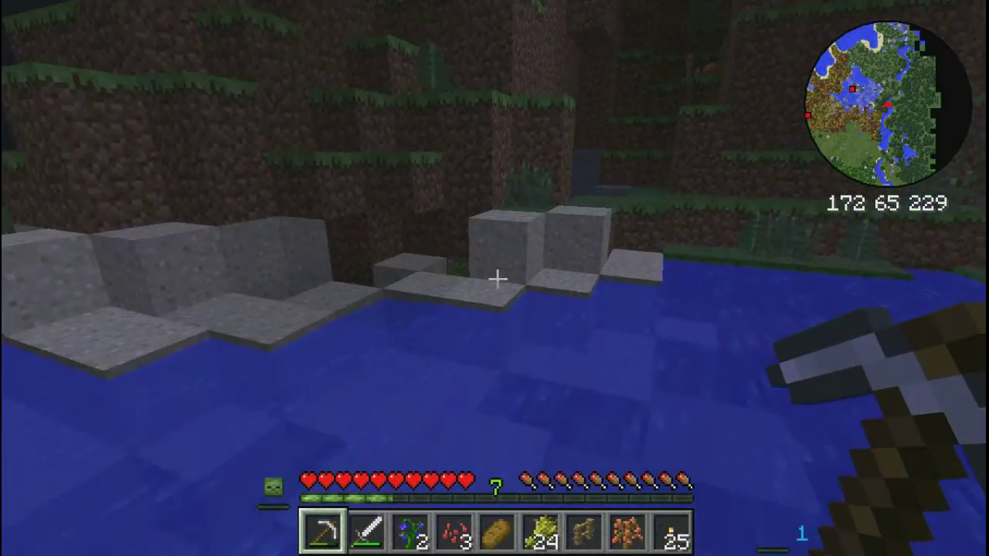
key(w)
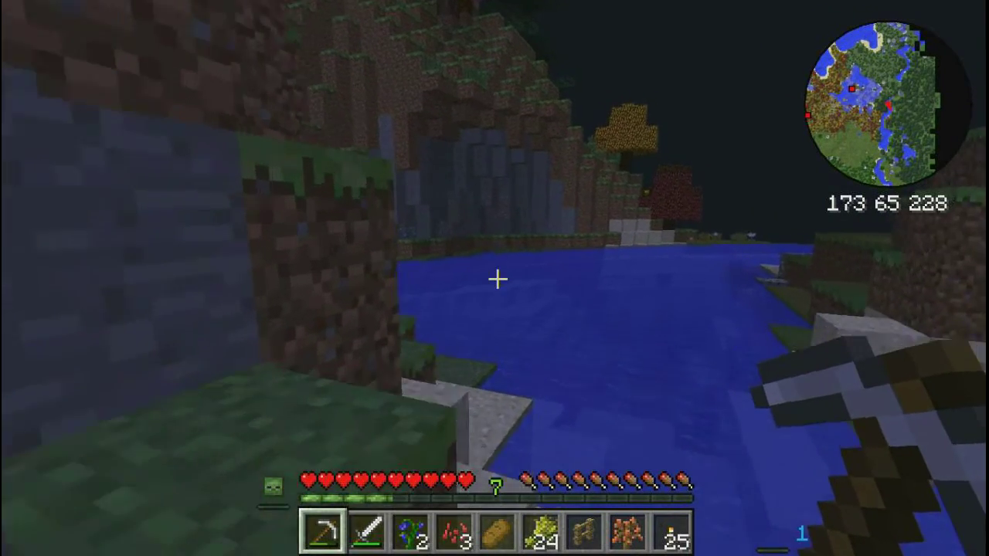
mouse_move(496, 279)
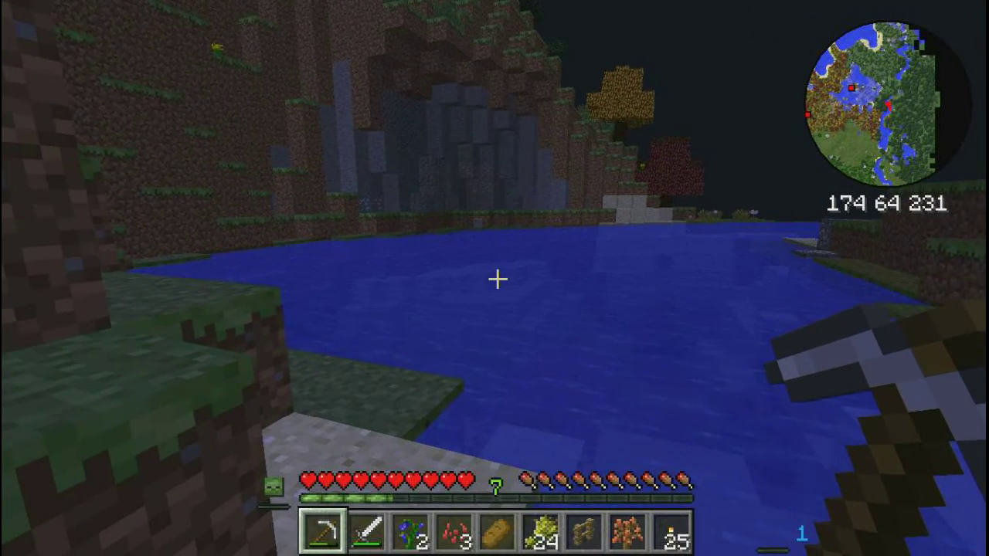